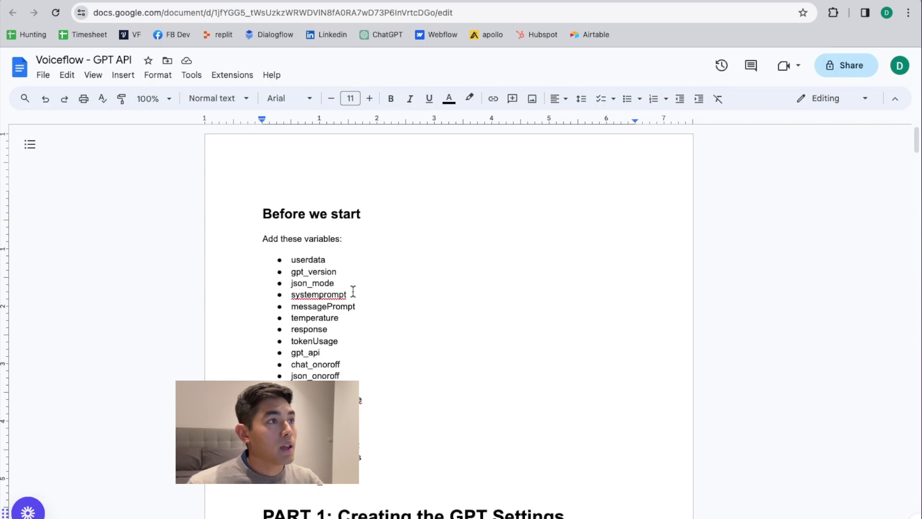
Skim the Voiceflow - GPT API document and examine the list of variables to add under "Before we start"
scroll(405, 293, "down", 15)
scroll(405, 293, "down", 10)
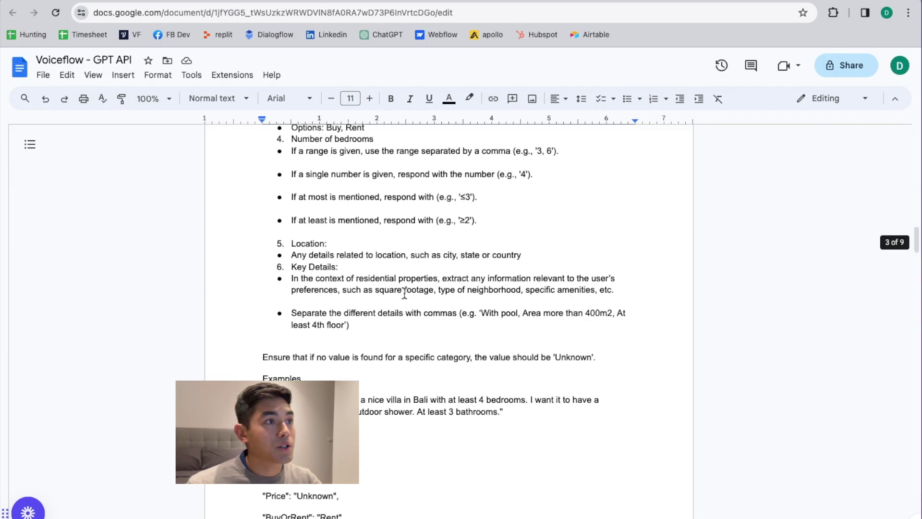
scroll(404, 293, "up", 20)
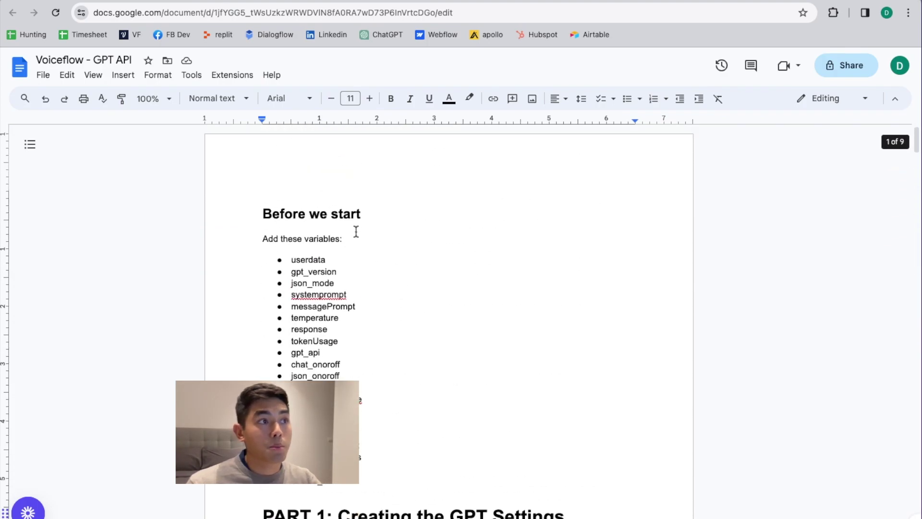
left_click(267, 214)
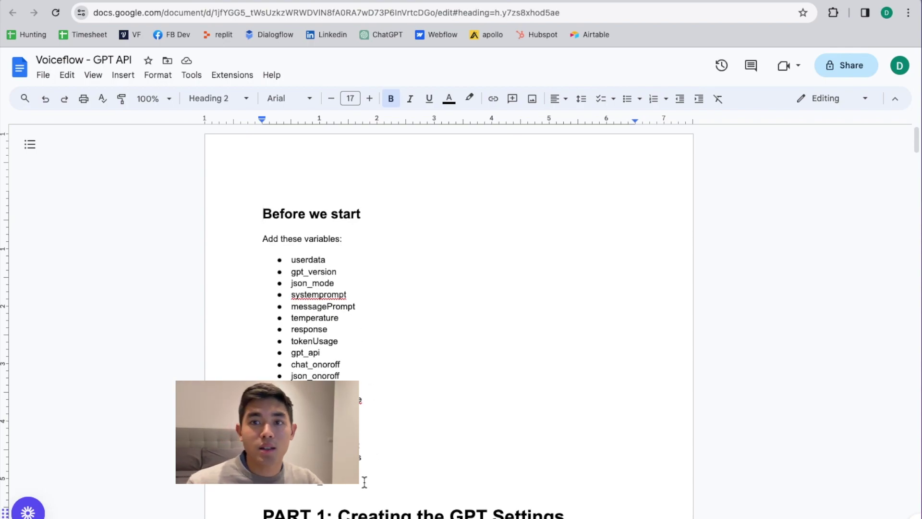
scroll(374, 455, "down", 1)
scroll(375, 455, "up", 1)
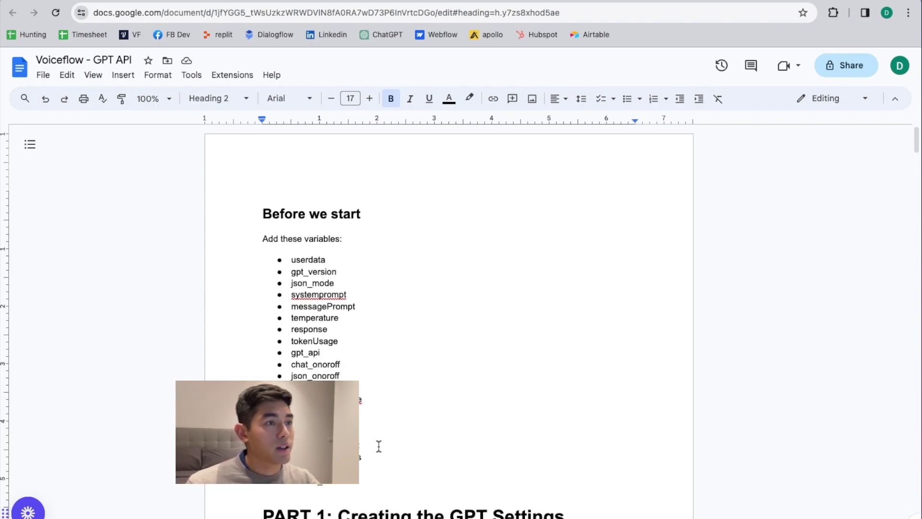
left_click(327, 260)
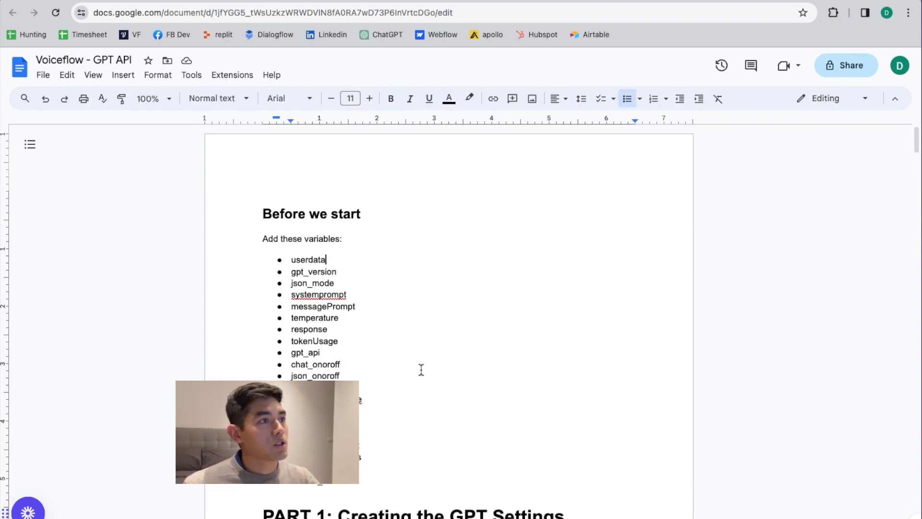
left_click_drag(347, 480, 291, 262)
left_click(338, 272)
left_click_drag(367, 496, 360, 344)
left_click(361, 344)
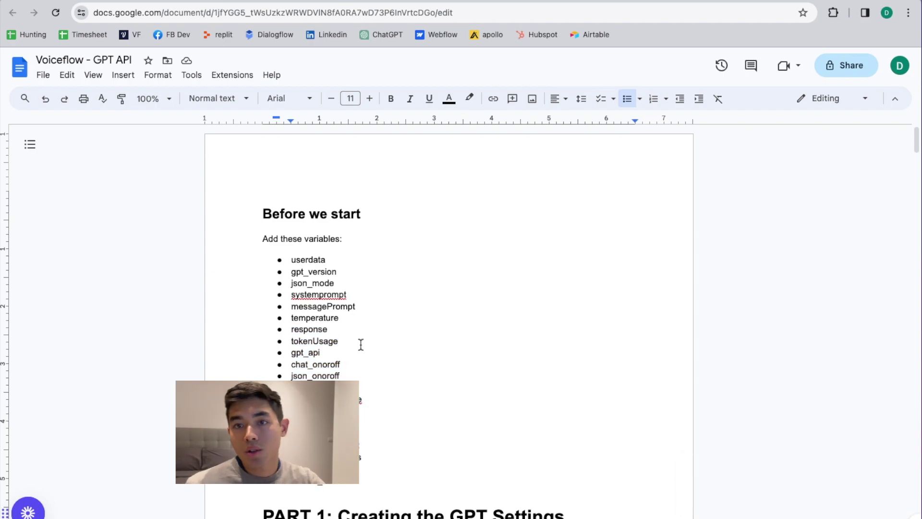
scroll(376, 371, "down", 2)
left_click(381, 365)
left_click(382, 353)
left_click(381, 341)
left_click(367, 317)
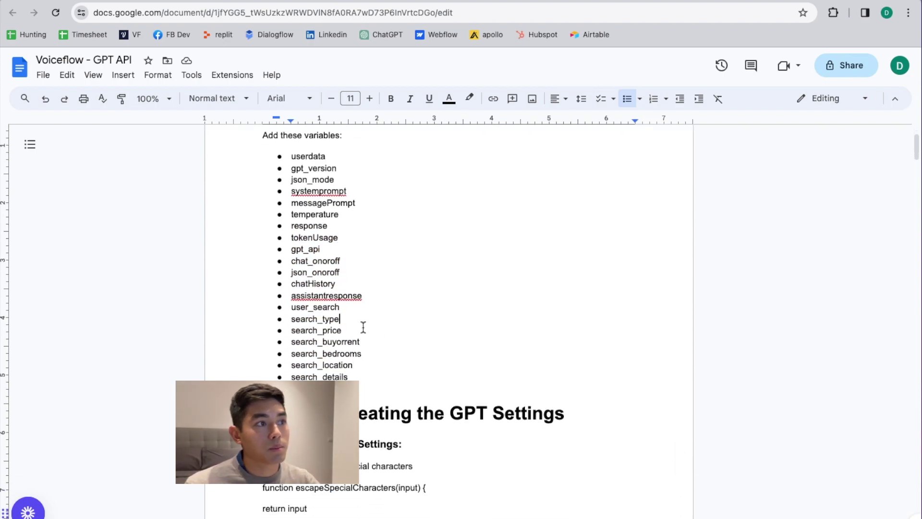
Copy the complete JavaScript for GPT Settings code from Part 1 of the document
scroll(433, 345, "down", 2)
left_click(419, 333)
scroll(419, 332, "down", 3)
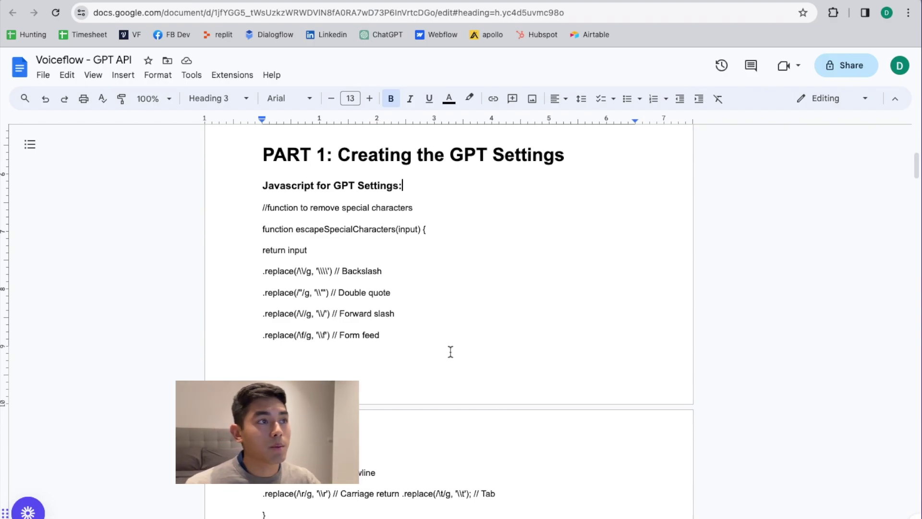
scroll(366, 443, "down", 3)
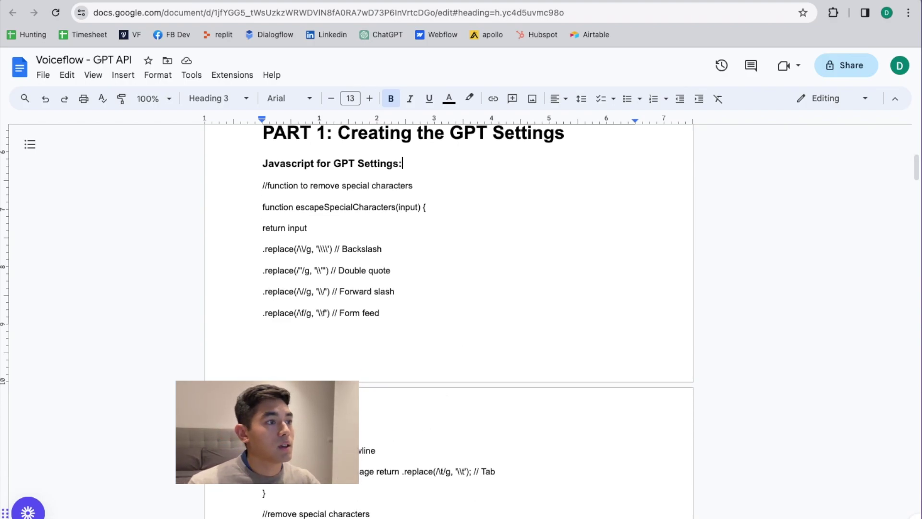
left_click(472, 459)
scroll(400, 431, "up", 5)
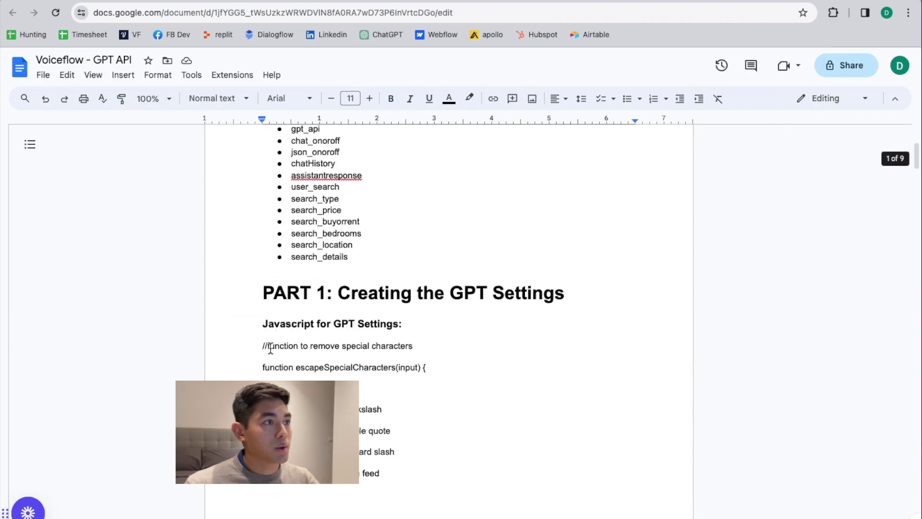
left_click(263, 345, "shift")
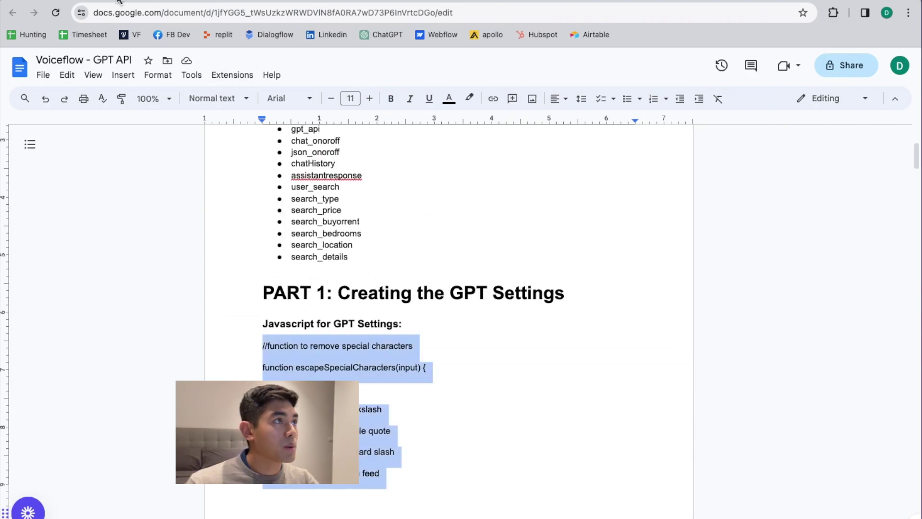
Switch to Voiceflow and replace the code in New Block 3's Javascript step with the copied special-character code
key("ctrl+Tab")
left_click(370, 267)
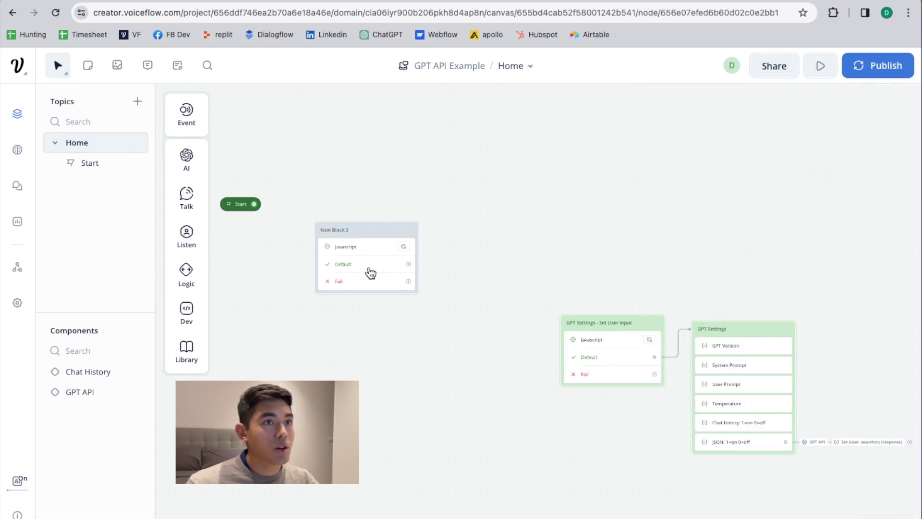
left_click(737, 212)
key("ctrl+a")
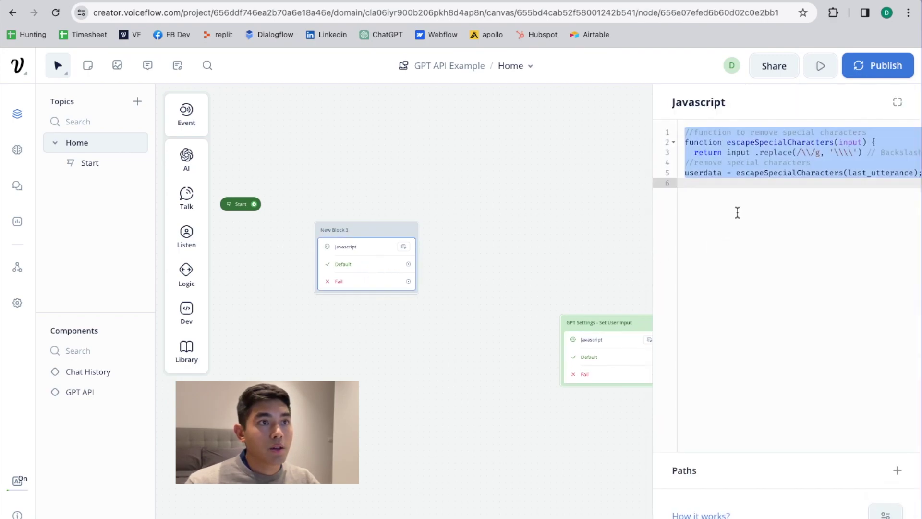
key("BackSpace")
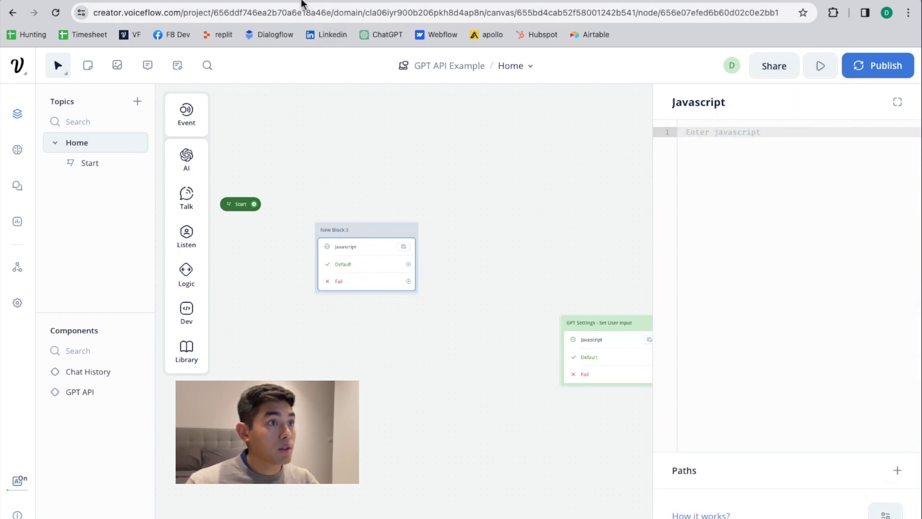
key("ctrl+Tab")
scroll(430, 335, "down", 4)
scroll(430, 333, "up", 1)
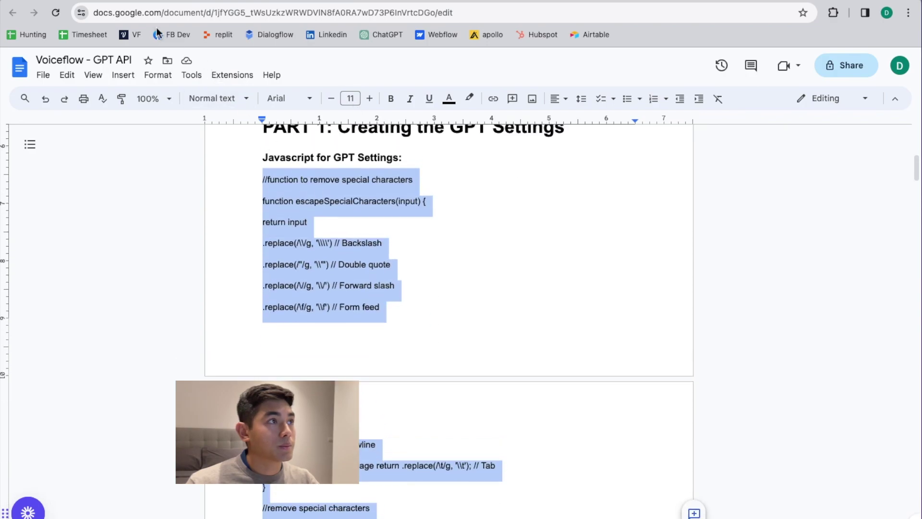
key("ctrl+Tab")
key("ctrl+v")
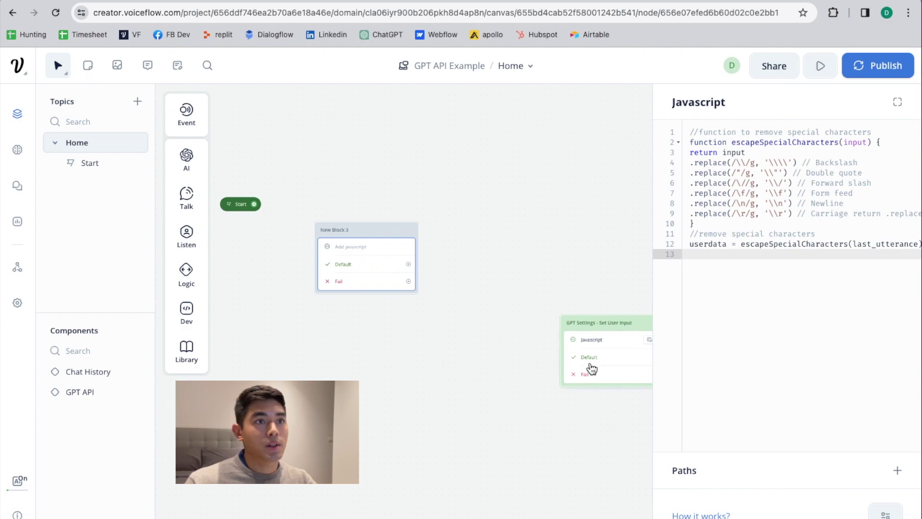
Delete the GPT Settings - Set User Input and GPT Settings blocks, with their attached GPT API flow, from the canvas
left_click(461, 313)
left_click_drag(593, 265, 775, 374)
key("BackSpace")
scroll(517, 387, "up", 1)
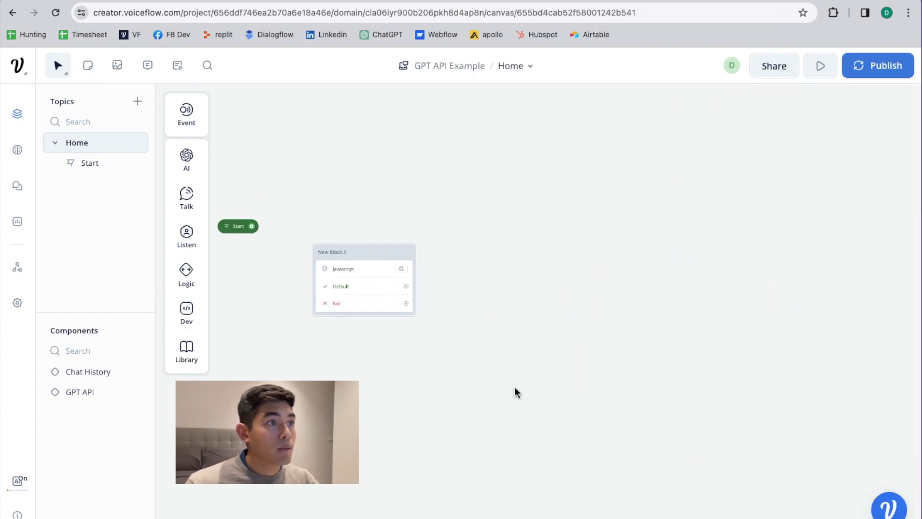
Connect the Default path of New Block 3 to a new block containing four empty Set steps
left_click_drag(423, 286, 447, 266)
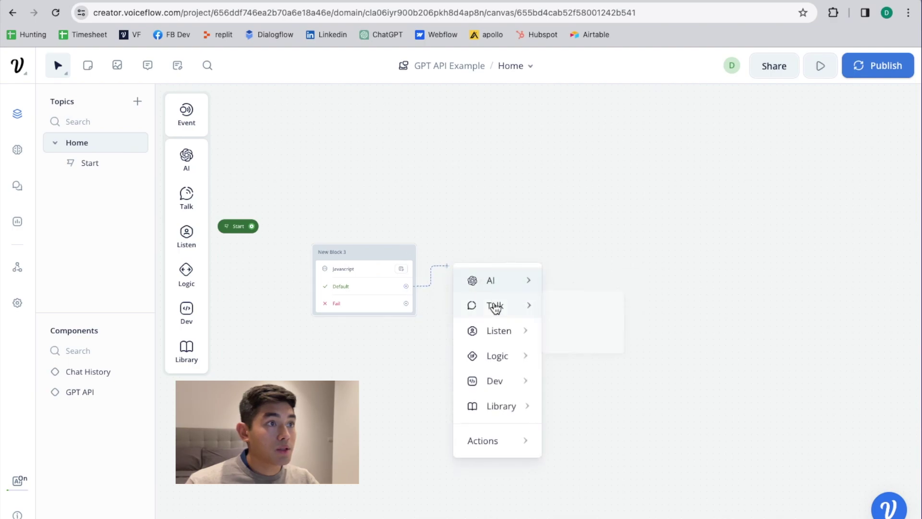
mouse_move(496, 355)
left_click(576, 386)
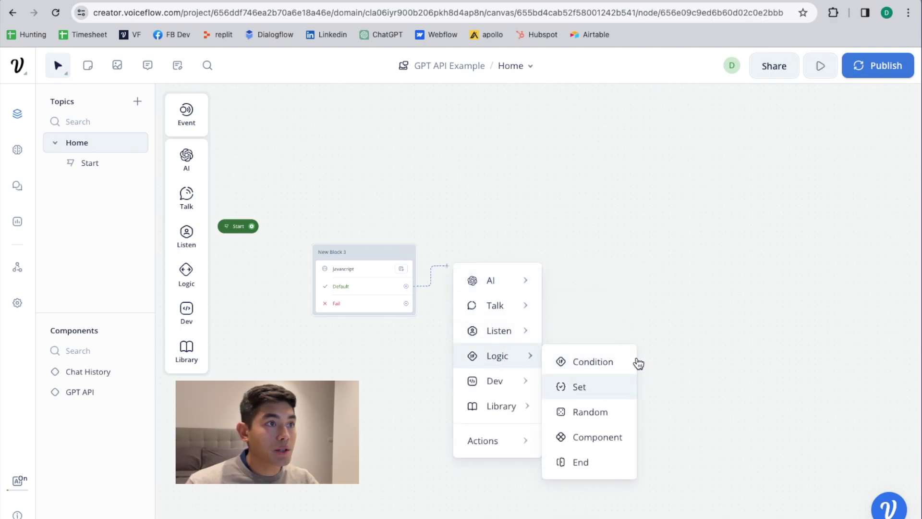
mouse_move(187, 288)
left_click_drag(247, 295, 528, 278)
mouse_move(198, 288)
left_click_drag(243, 294, 517, 287)
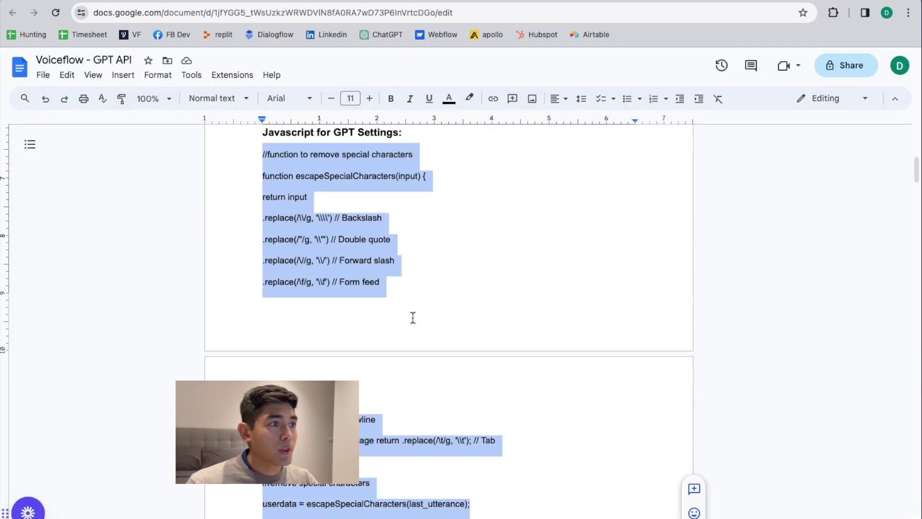
Switch to the document and read the part that follows the GPT Settings JavaScript
scroll(413, 317, "down", 5)
scroll(413, 318, "down", 1)
left_click_drag(407, 387, 282, 256)
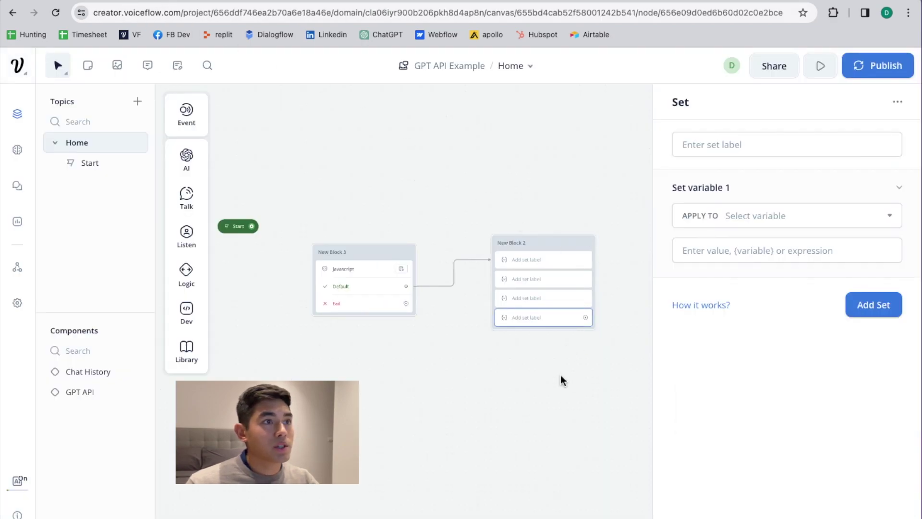
In Voiceflow, delete New Block 3 and New Block 2, and insert the saved GPT Settings blocks from the library
left_click_drag(561, 374, 374, 276)
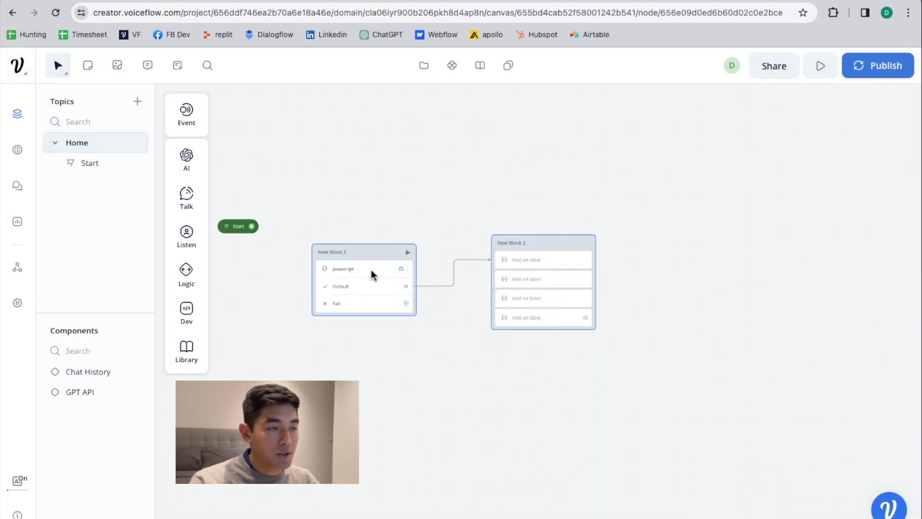
key("BackSpace")
mouse_move(187, 349)
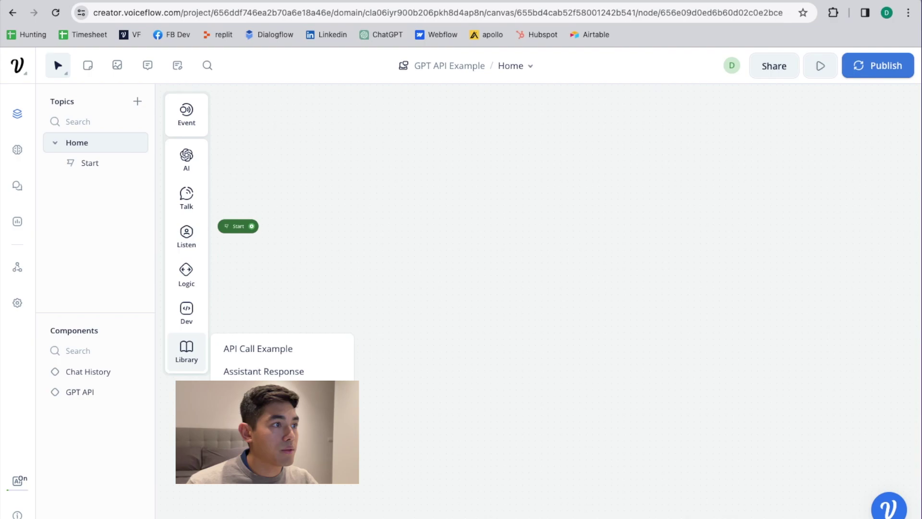
left_click_drag(264, 392, 471, 299)
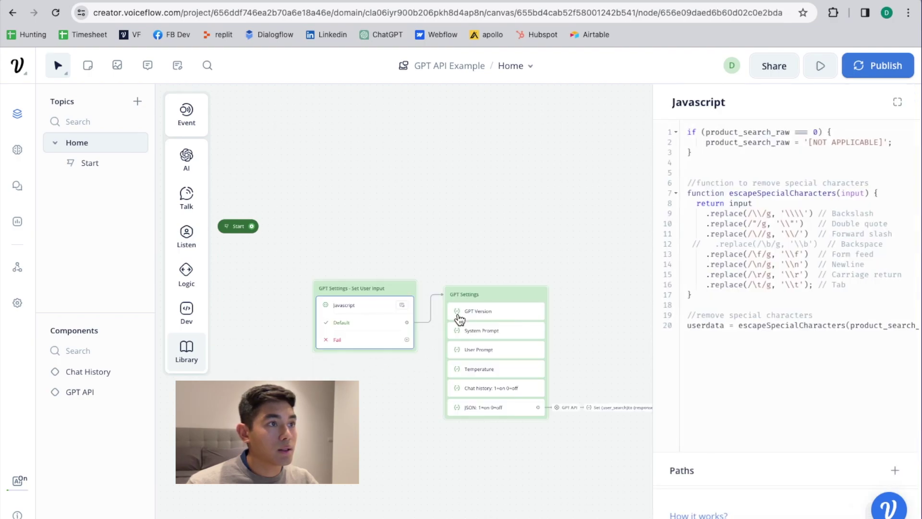
left_click(391, 428)
Remove the product_search_raw if-check, its trailing blank lines and the commented-out Backspace line from the Set User Input block's JavaScript
left_click(371, 331)
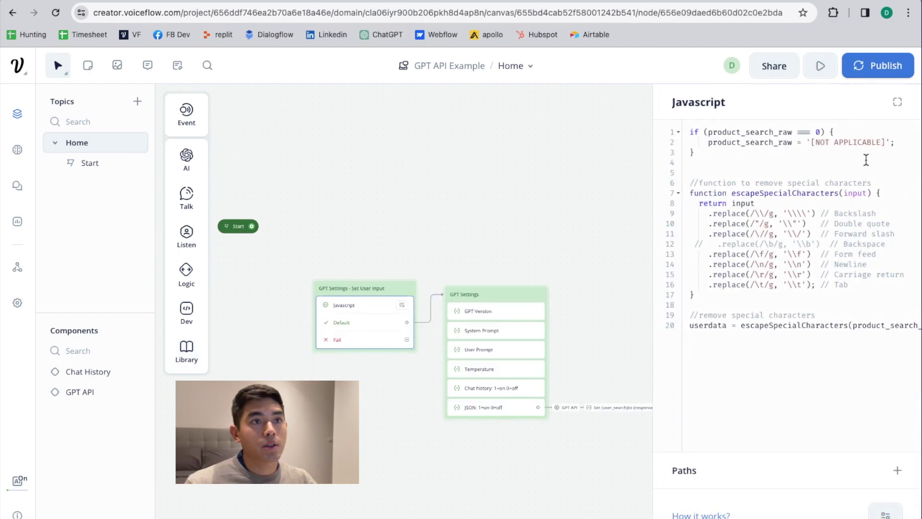
left_click_drag(744, 164, 668, 129)
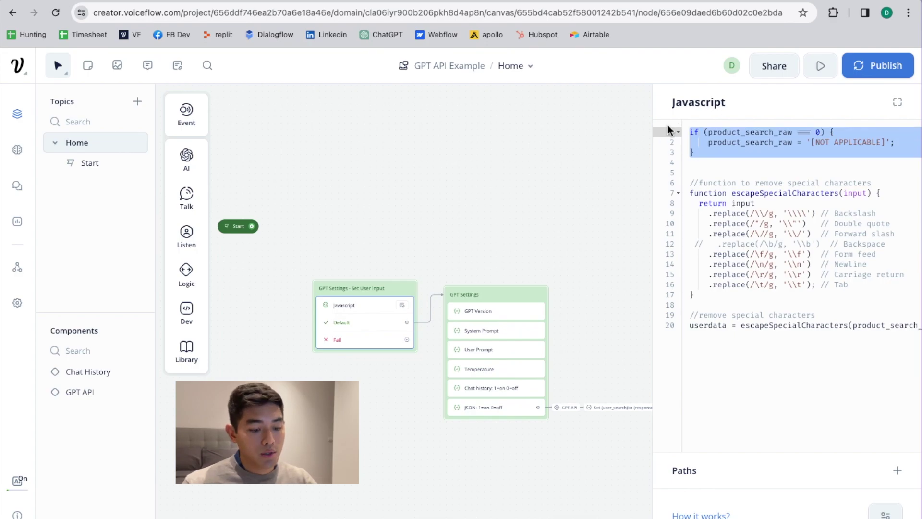
key("BackSpace")
key("Delete")
key("Delete")
key("Delete")
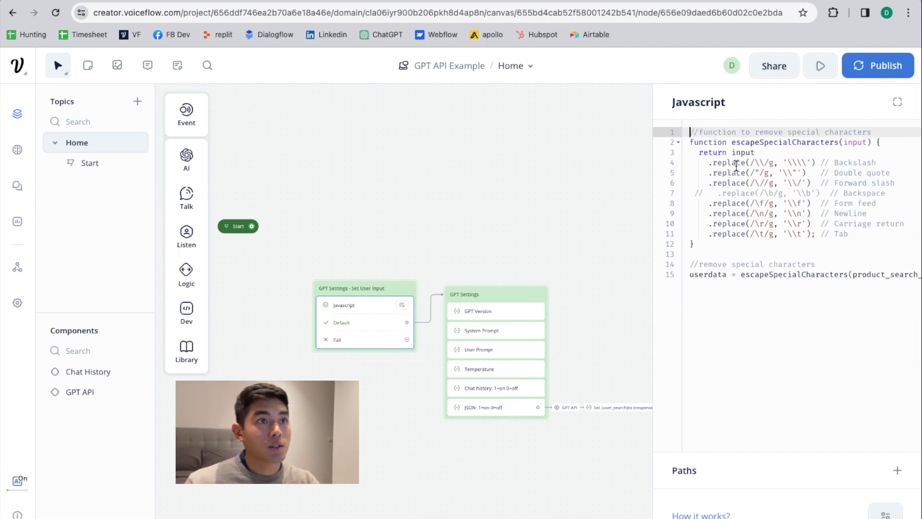
triple_click(781, 194)
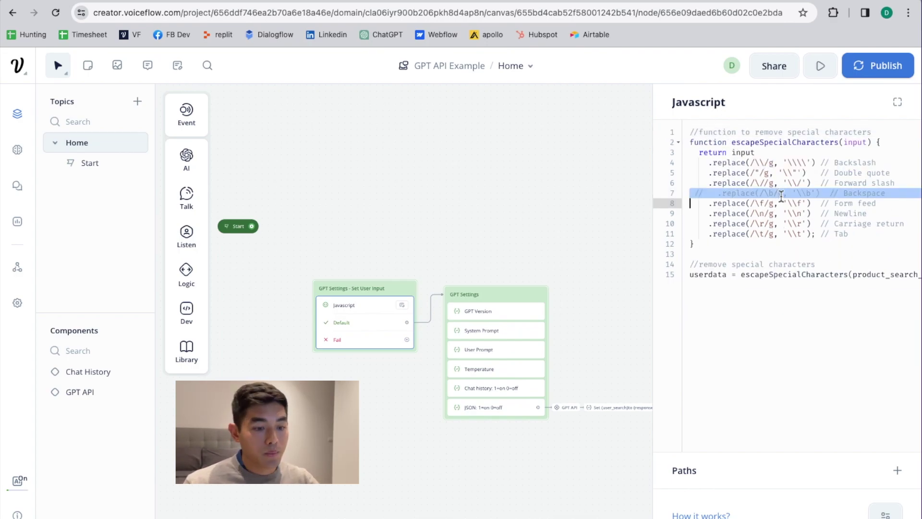
key("BackSpace")
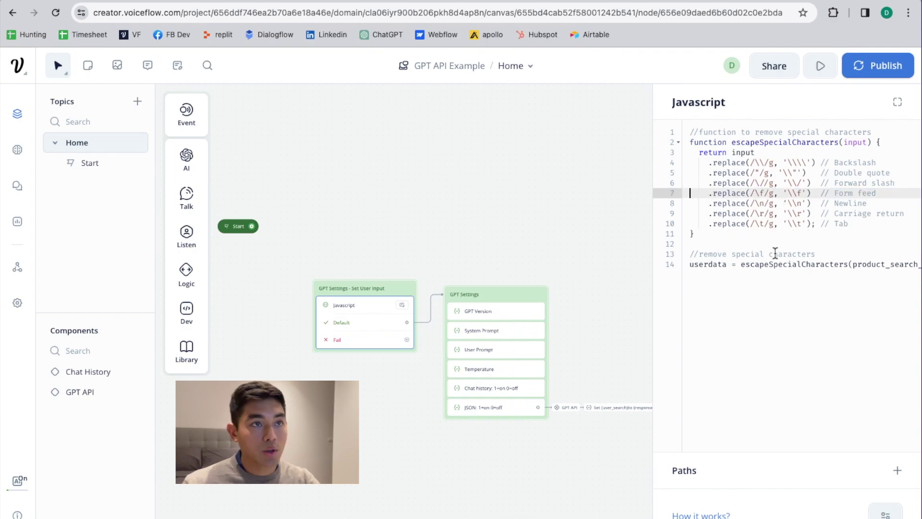
Change the argument of the escapeSpecialCharacters call in the userdata assignment to last_utterance
left_click(856, 265)
scroll(856, 265, "right", 2)
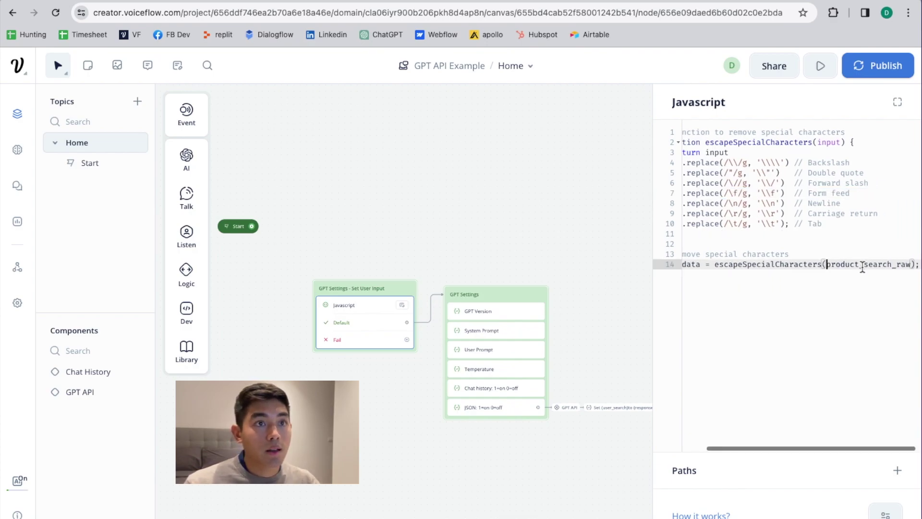
double_click(907, 264)
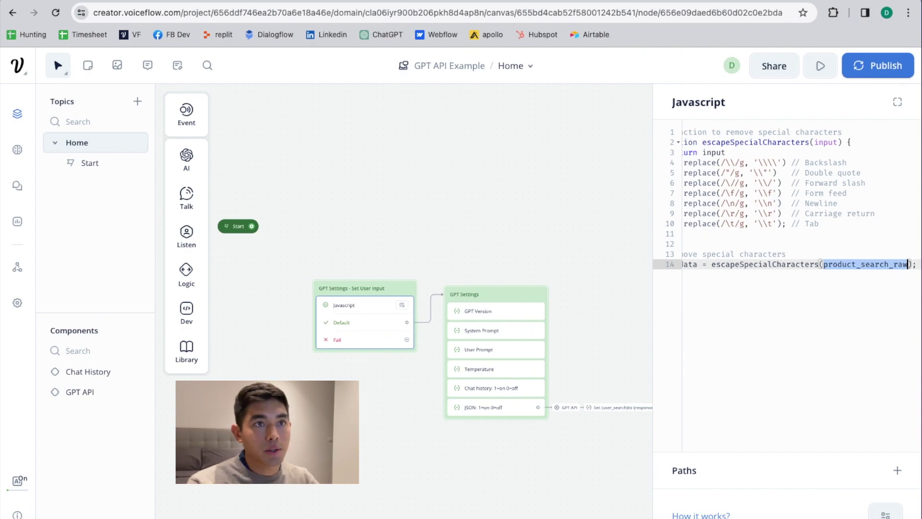
type("last_utterance")
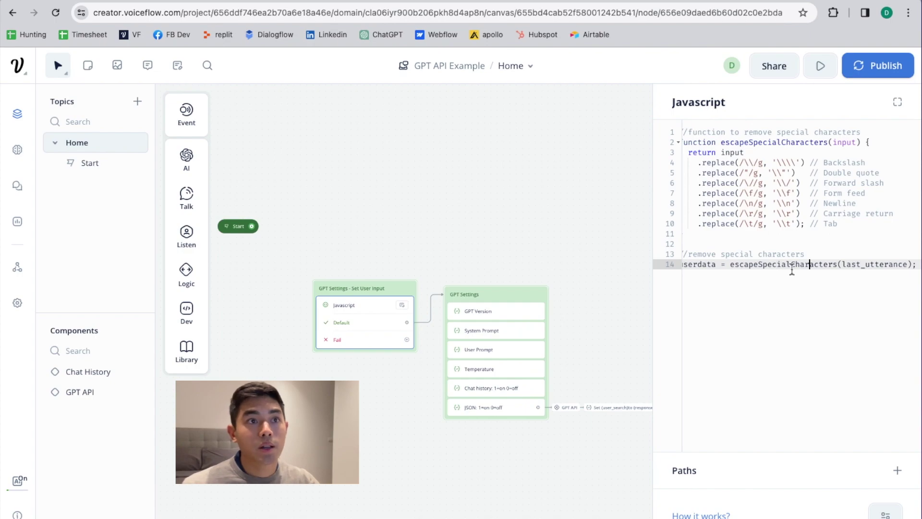
left_click_drag(907, 264, 842, 264)
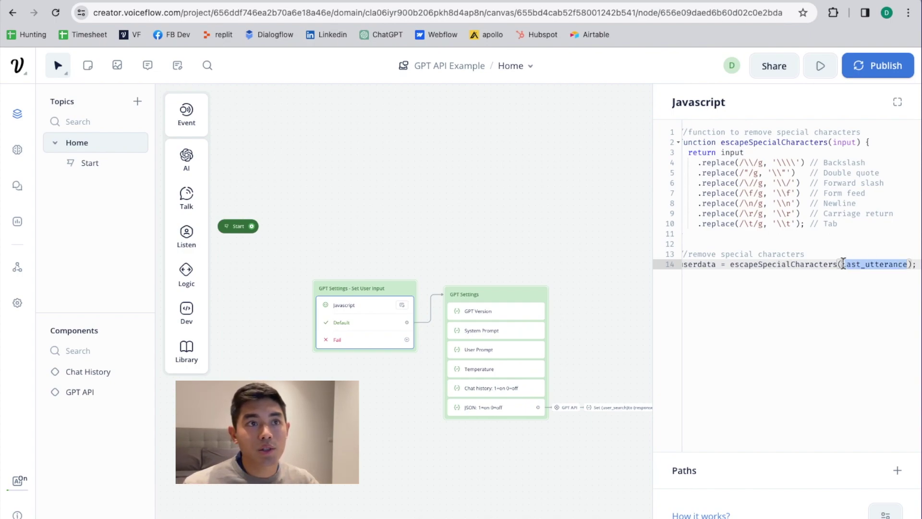
left_click(770, 272)
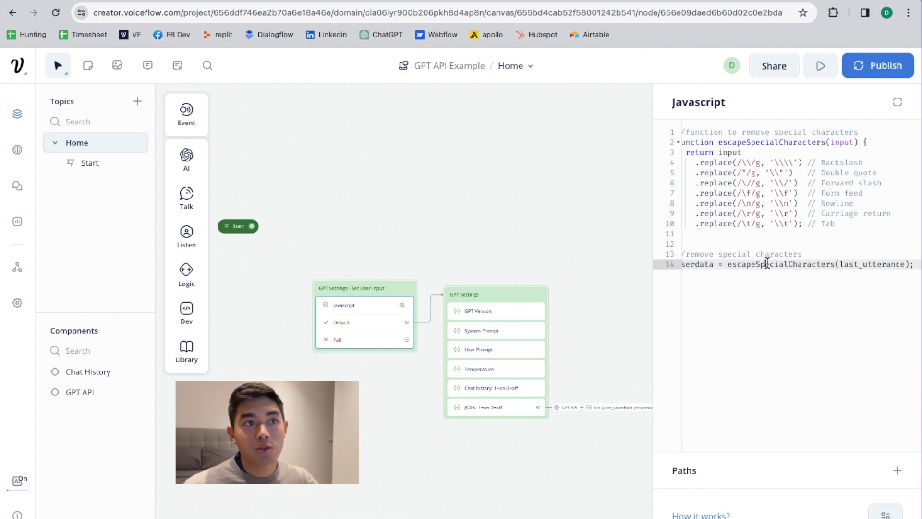
left_click_drag(906, 264, 844, 265)
left_click(751, 236)
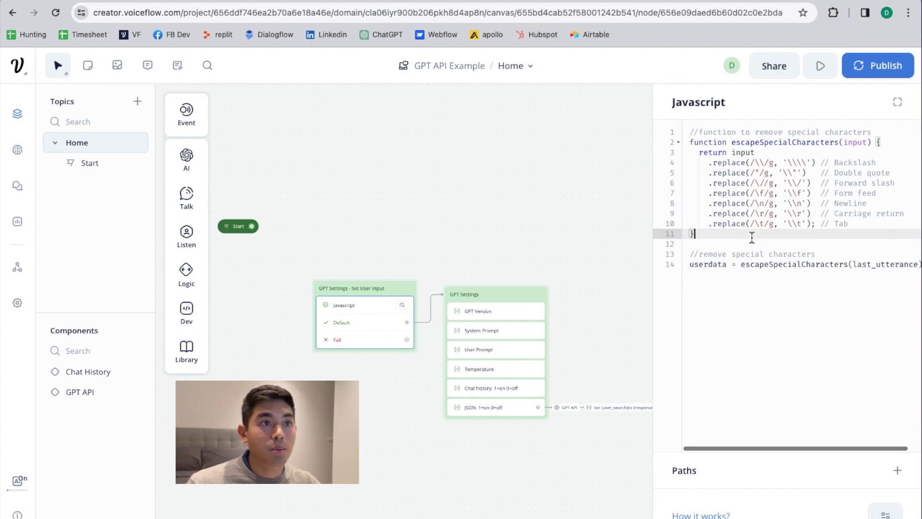
Review the escapeSpecialCharacters function and the userdata assignment in the Set User Input block's JavaScript
left_click_drag(726, 233, 700, 143)
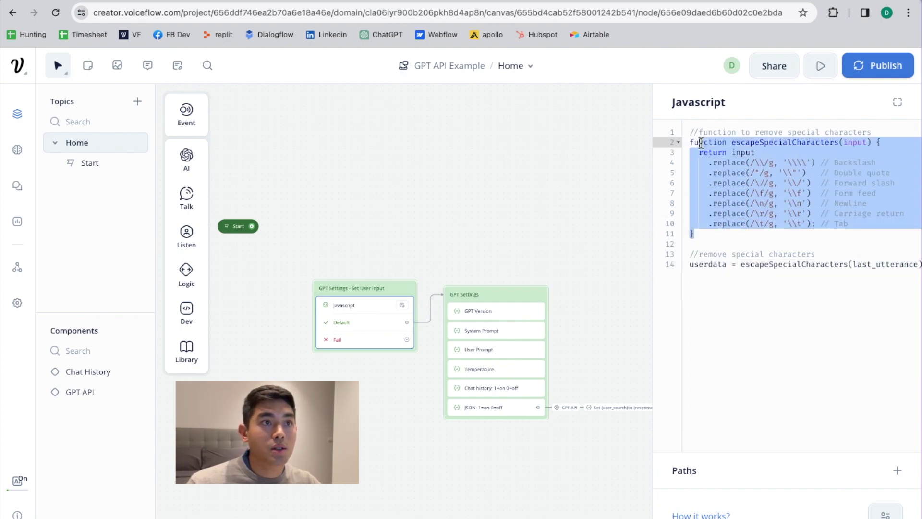
left_click(774, 203)
left_click(815, 277)
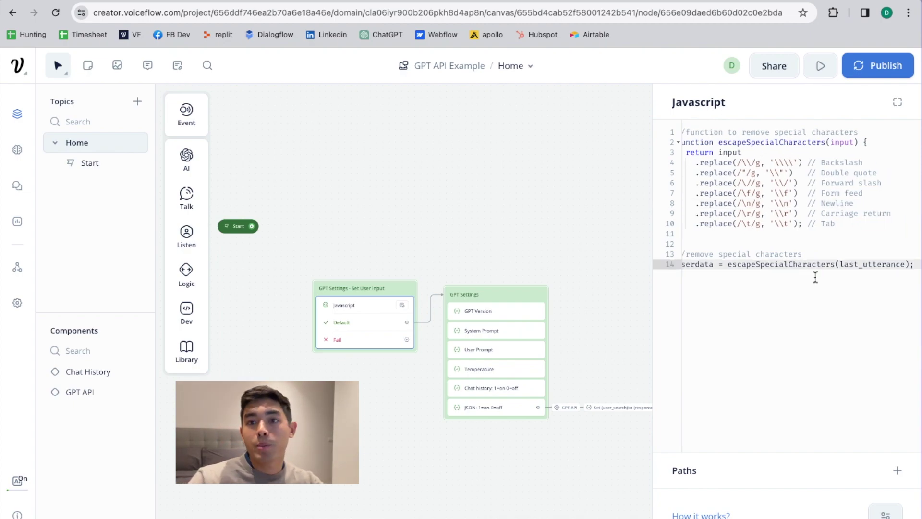
left_click(798, 264)
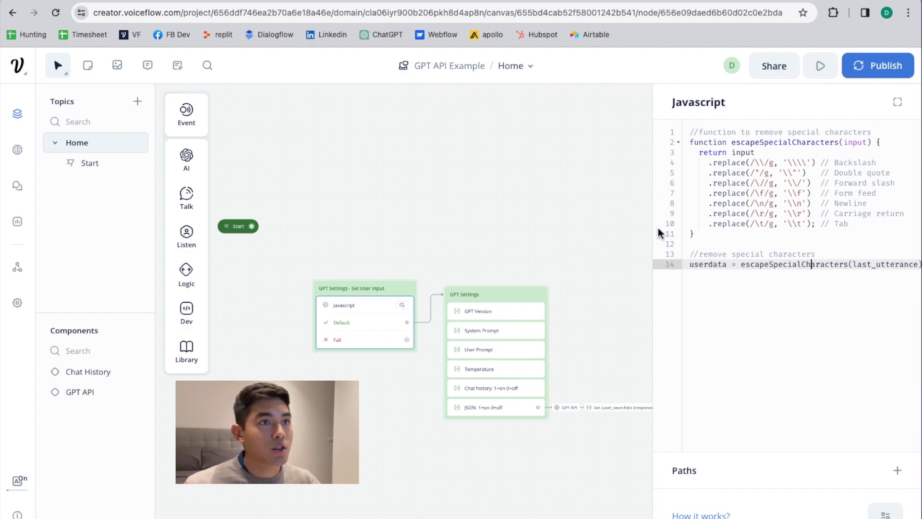
Examine the GPT Version step in the GPT Settings block and the model name assigned to gpt_version
left_click(491, 316)
left_click(497, 315)
left_click(793, 257)
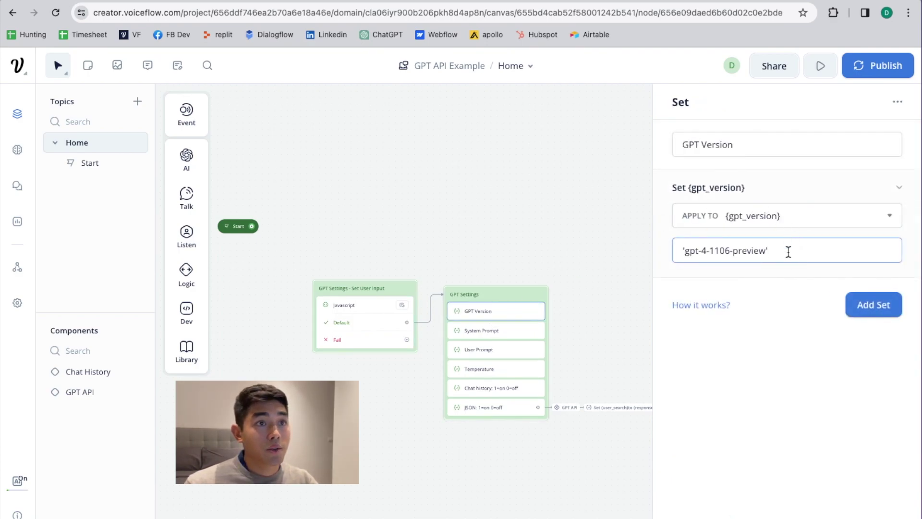
left_click_drag(769, 251, 655, 255)
left_click(755, 251)
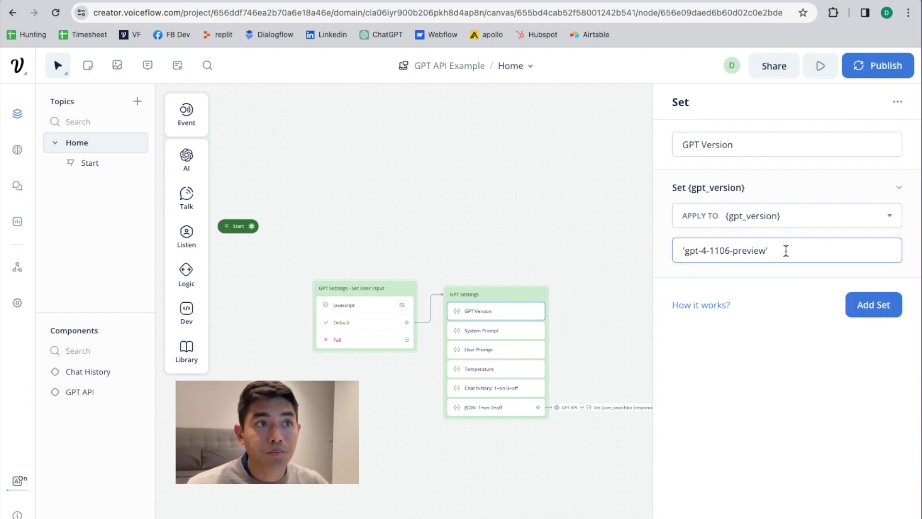
left_click_drag(780, 251, 679, 251)
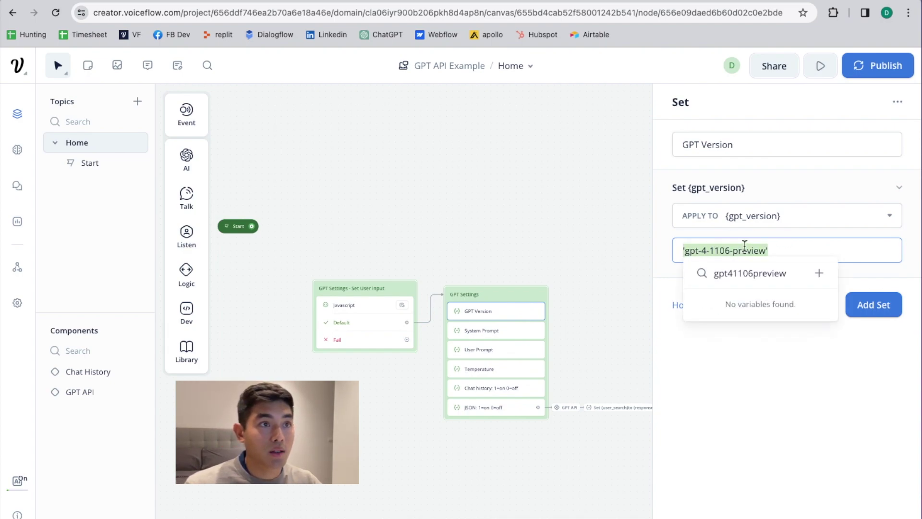
left_click(776, 333)
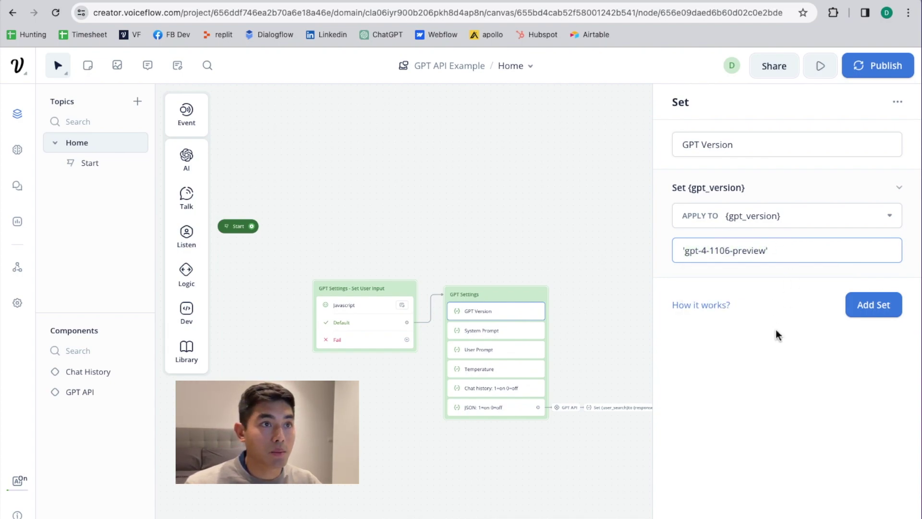
Review the System Prompt, User Prompt, Temperature and Chat history steps of the GPT Settings block, including their variables and values
left_click(503, 334)
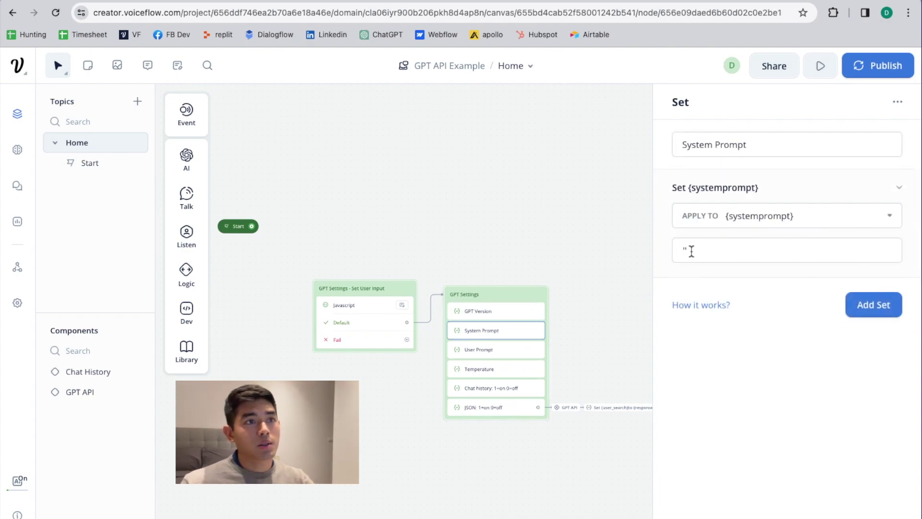
left_click(493, 354)
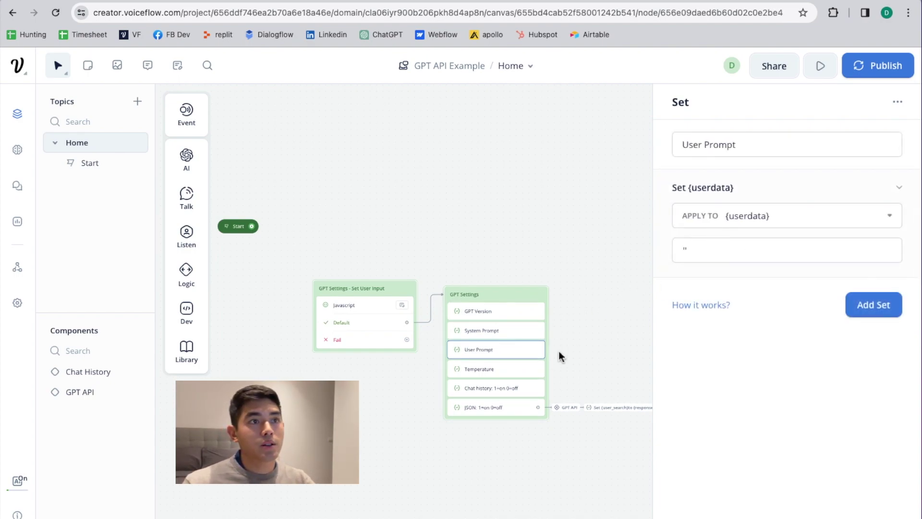
left_click(480, 373)
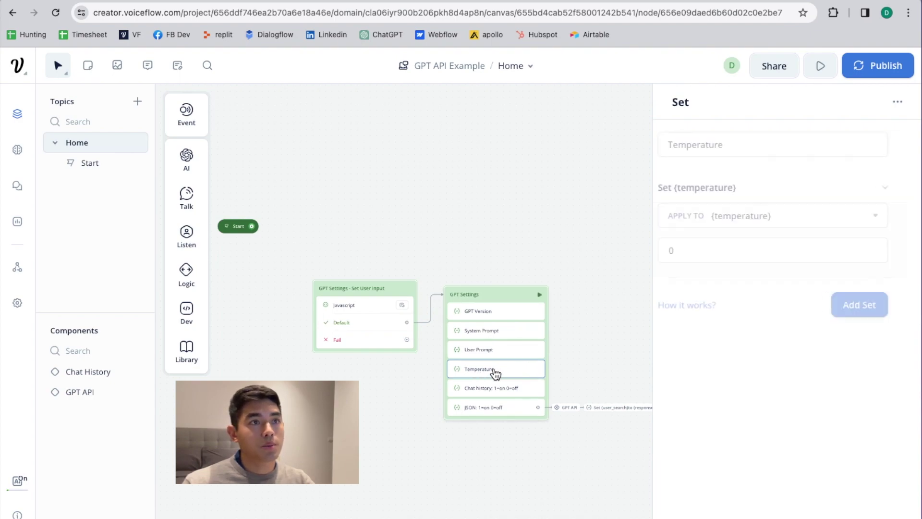
left_click(723, 251)
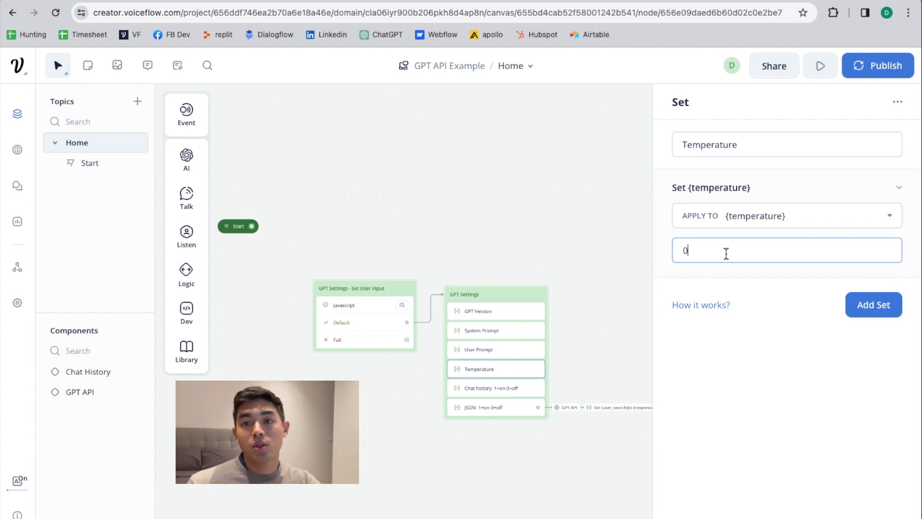
left_click(496, 392)
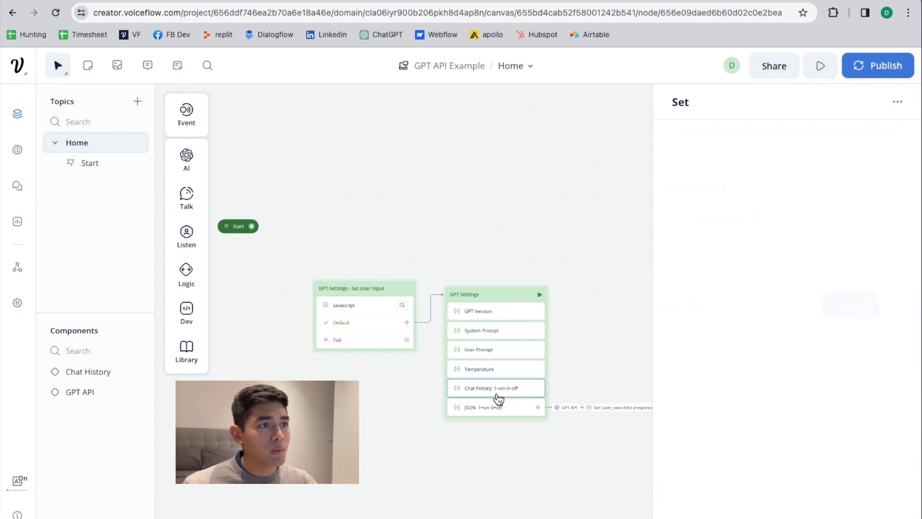
left_click(778, 255)
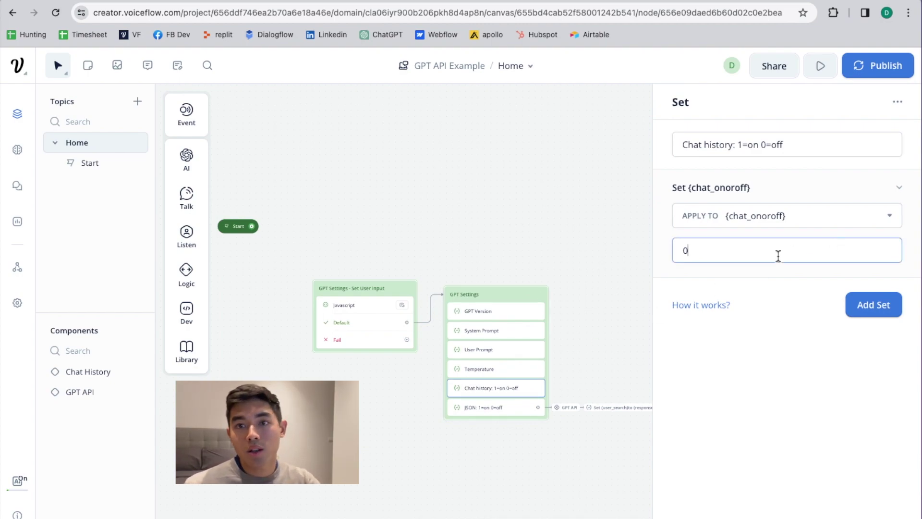
left_click(812, 291)
left_click(703, 254)
left_click(746, 293)
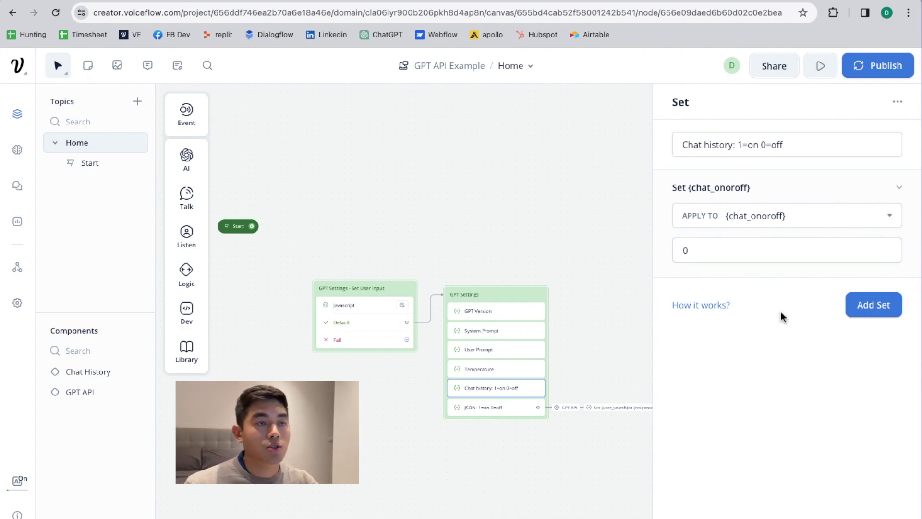
Set json_onoroff to 1 in the JSON step of the GPT Settings block and close its settings
left_click(498, 408)
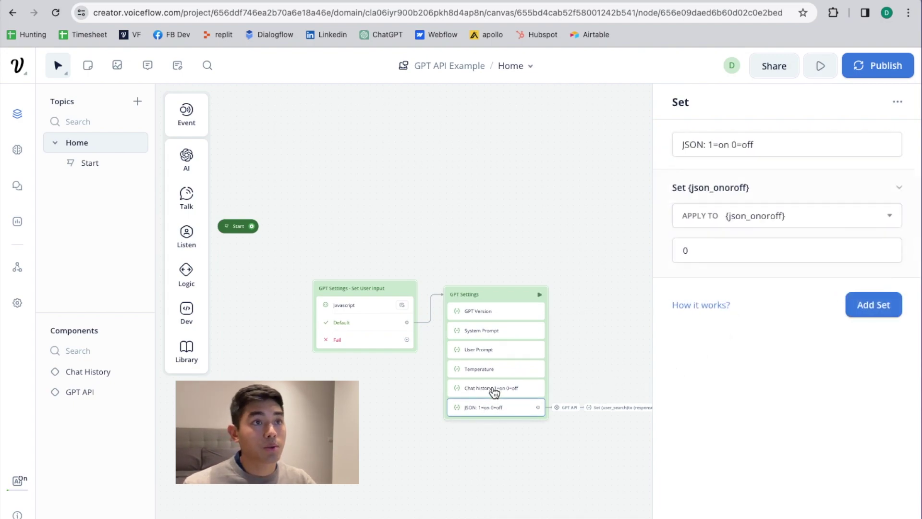
left_click(712, 252)
key("BackSpace")
type("1")
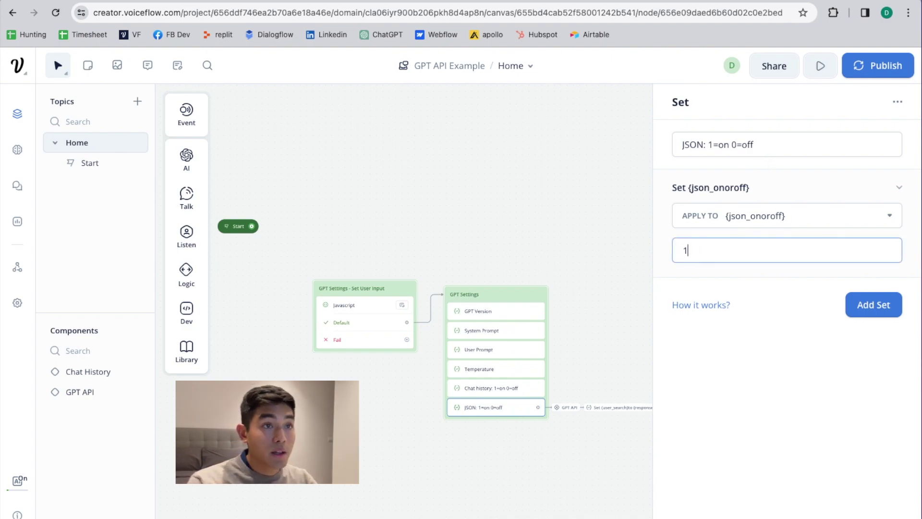
left_click(773, 377)
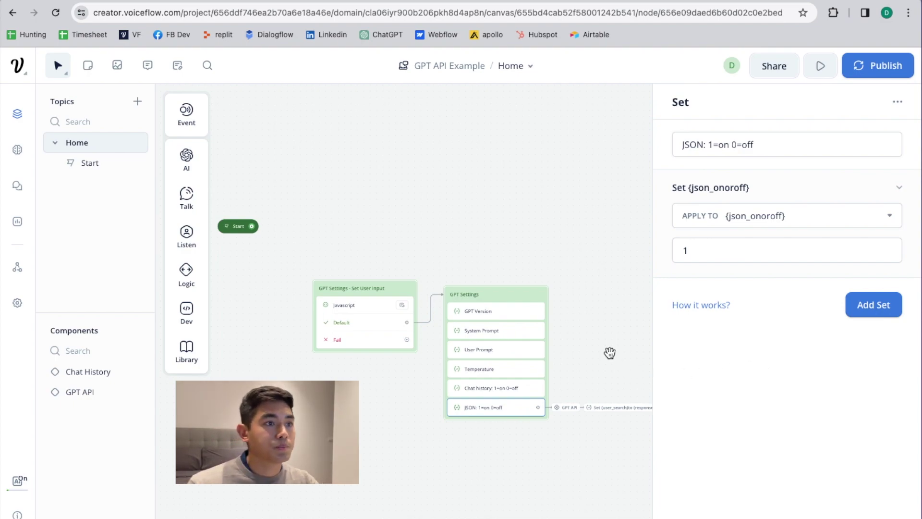
left_click_drag(615, 355, 575, 325)
left_click_drag(630, 330, 646, 322)
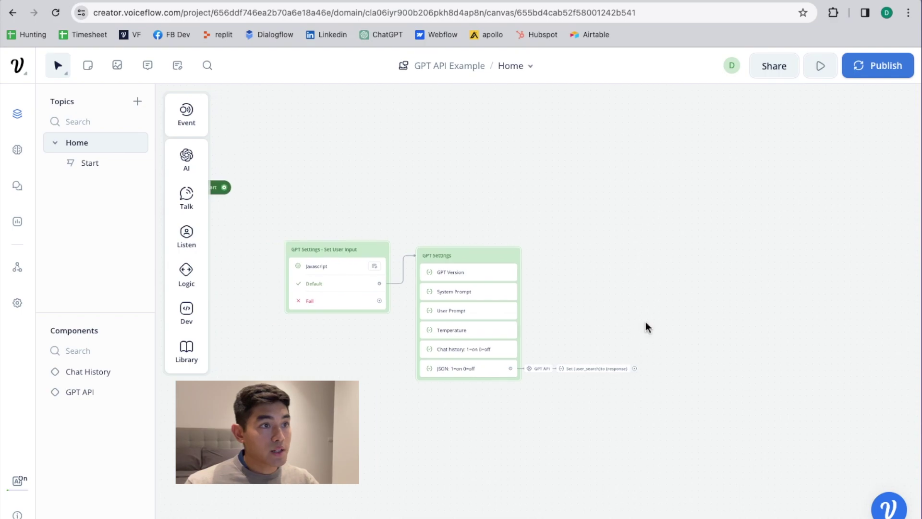
Switch to the Voiceflow - GPT API document in Google Docs and skim through the Example System Prompt section
left_click(231, 1)
scroll(537, 394, "down", 3)
left_click(397, 275)
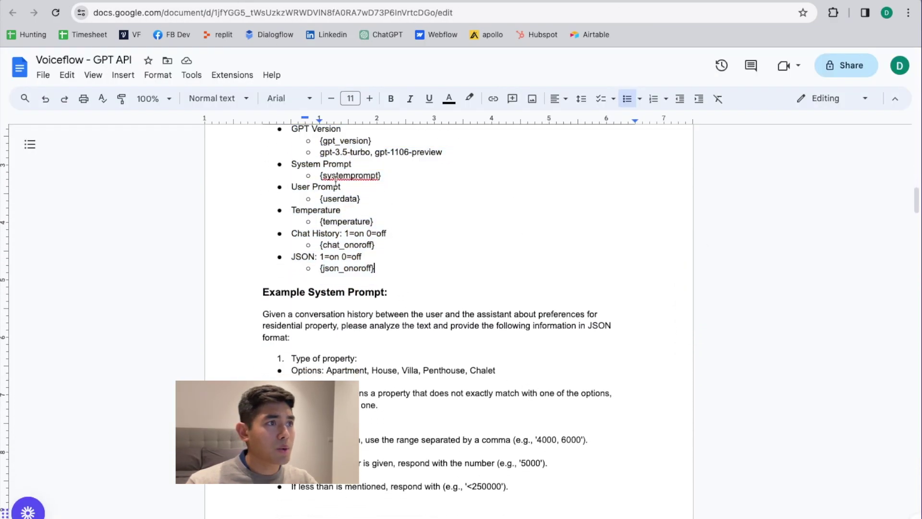
scroll(340, 209, "down", 2)
left_click_drag(304, 206, 392, 206)
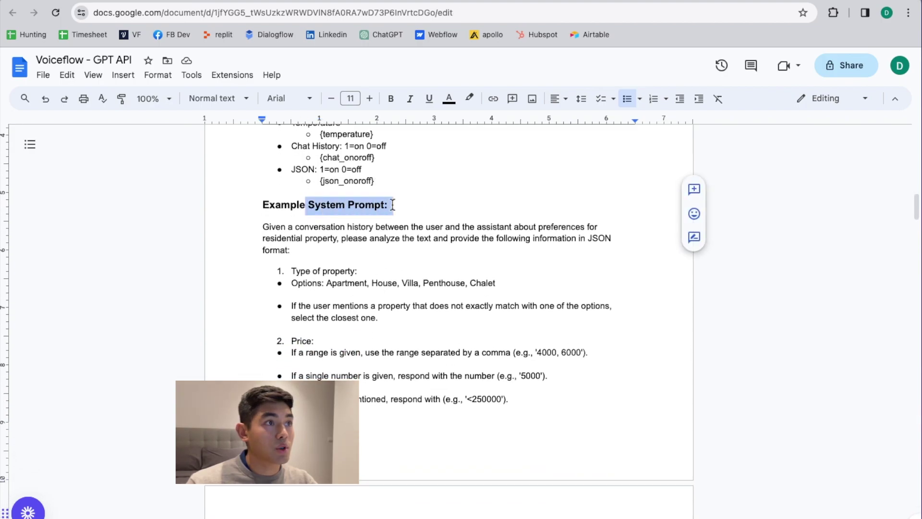
left_click(392, 206)
scroll(394, 315, "down", 1)
key("Right")
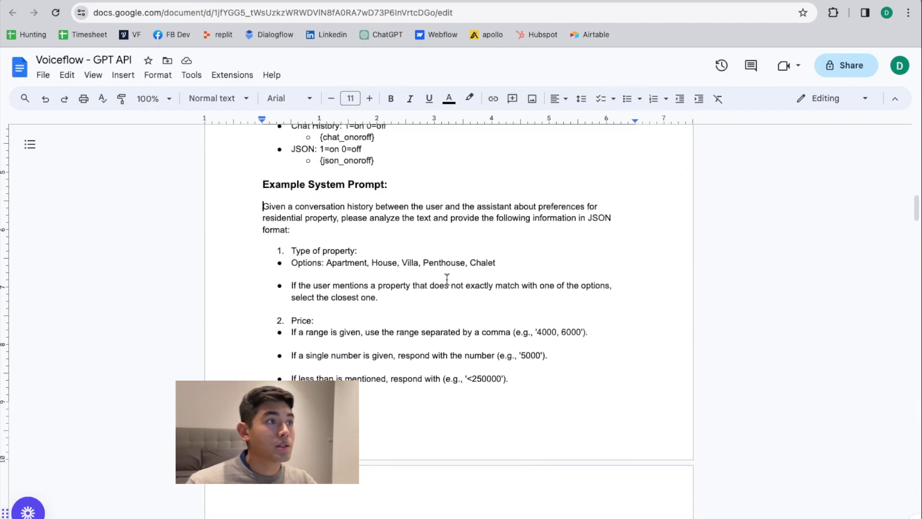
scroll(516, 344, "down", 5)
scroll(517, 363, "down", 2)
scroll(514, 359, "up", 7)
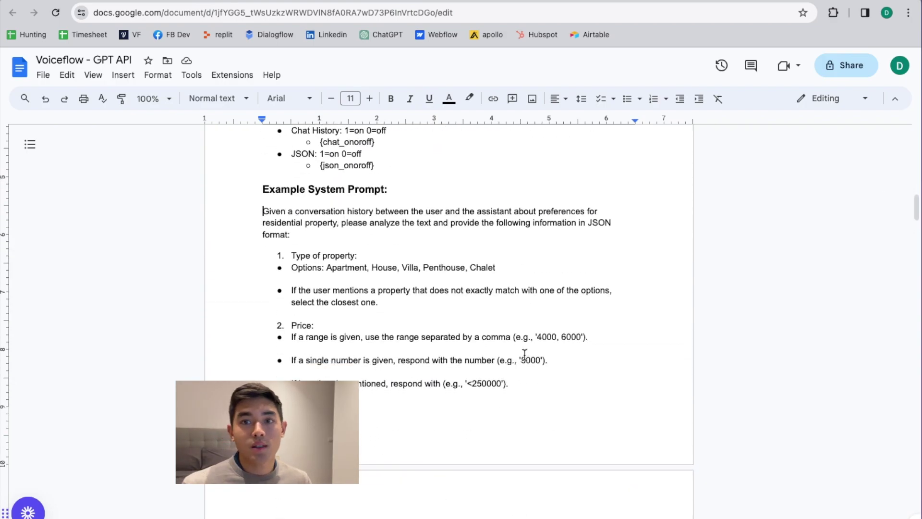
Examine the Type of property item and its list of options in the example system prompt
scroll(535, 351, "down", 1)
left_click_drag(291, 232, 364, 234)
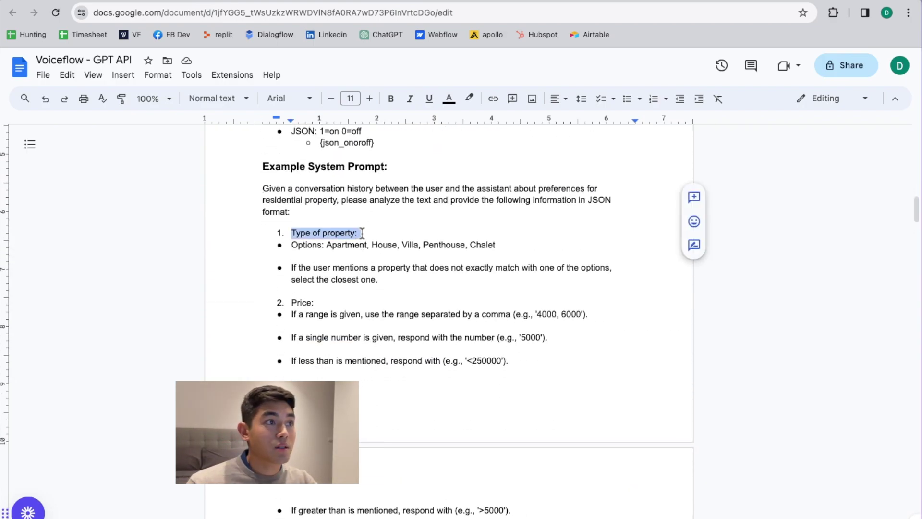
left_click(399, 238)
scroll(394, 260, "down", 1)
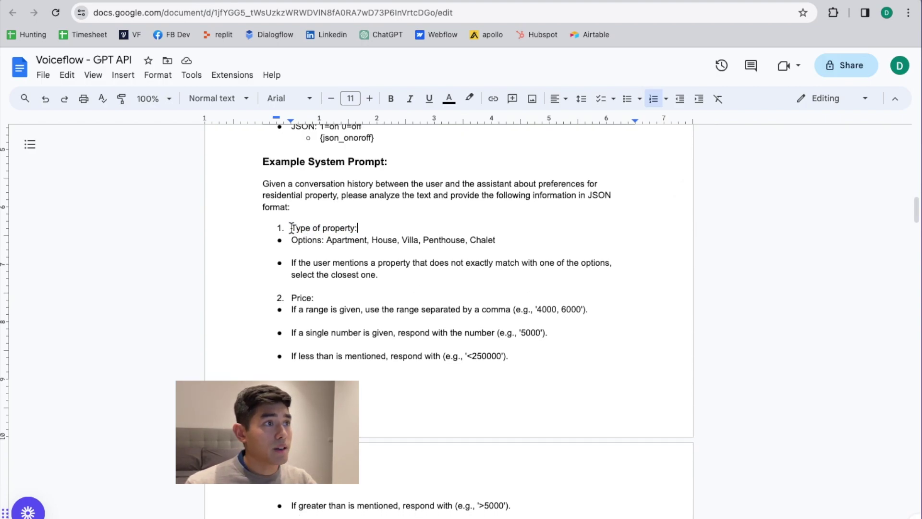
left_click_drag(291, 227, 368, 227)
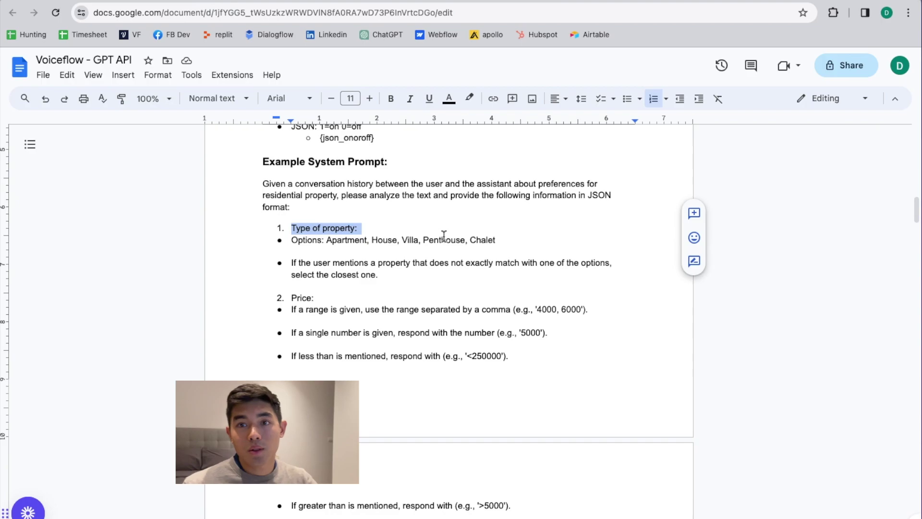
double_click(297, 229)
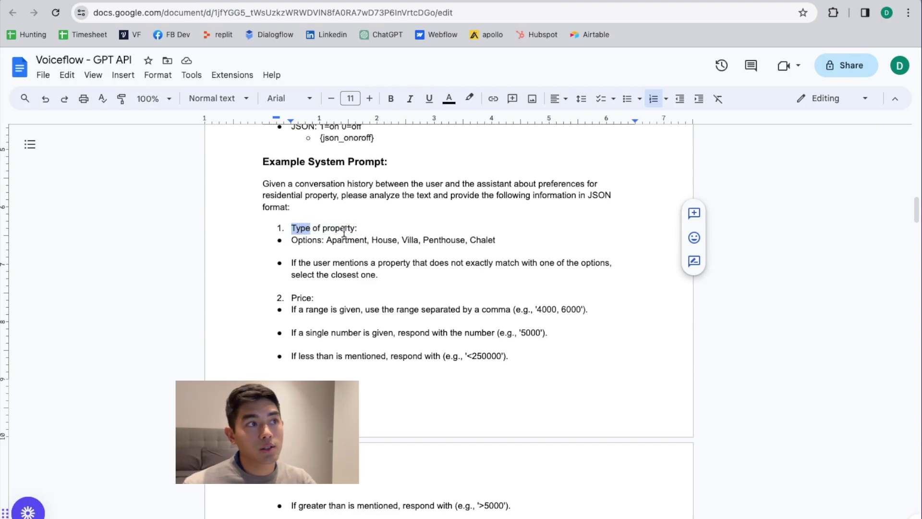
triple_click(339, 230)
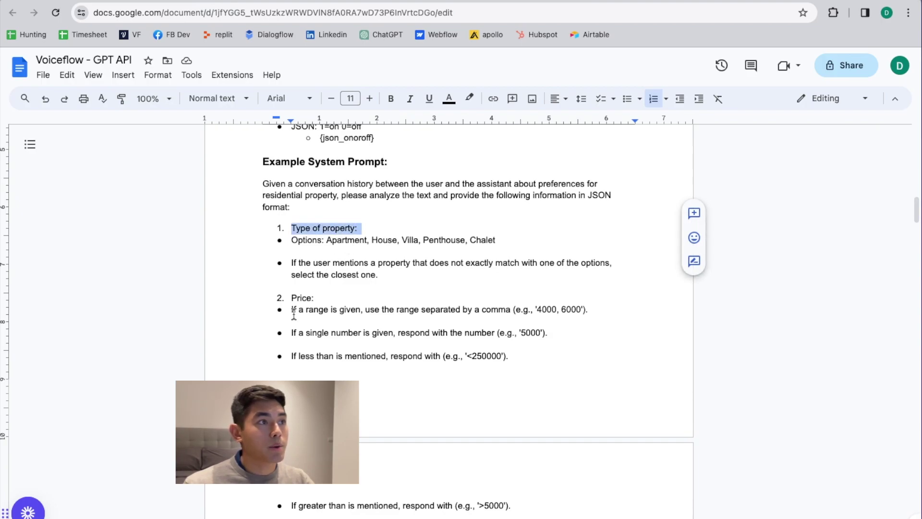
left_click_drag(326, 240, 496, 240)
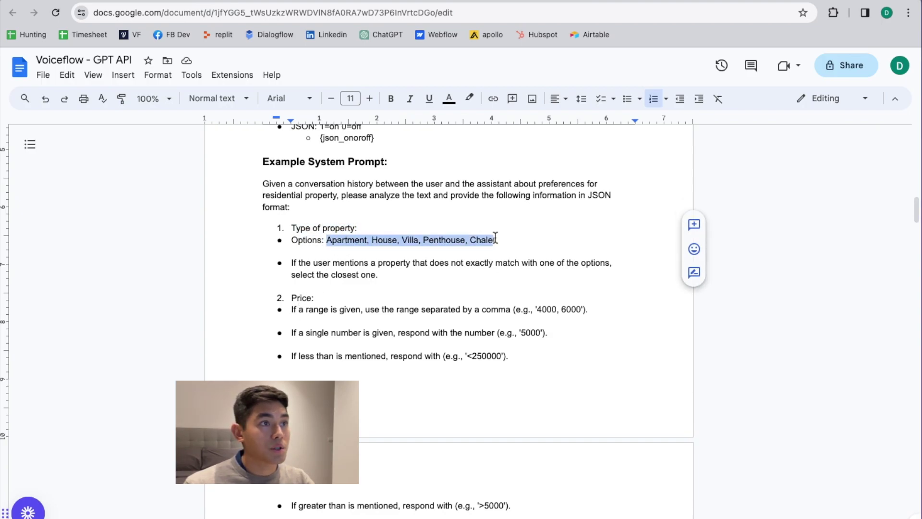
Examine the Price rules in the example system prompt for ranges, single numbers, less than and greater than
left_click(301, 299)
double_click(301, 298)
scroll(494, 312, "down", 1)
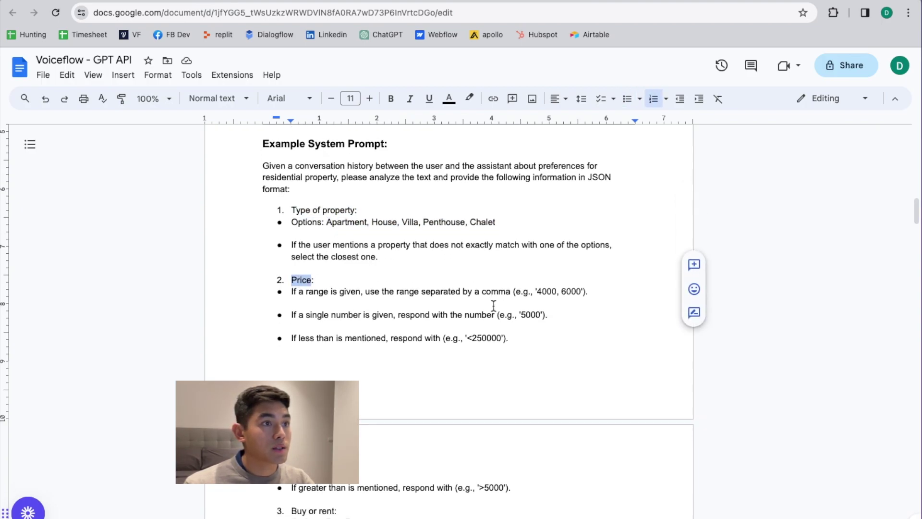
left_click_drag(517, 338, 464, 331)
left_click(486, 330)
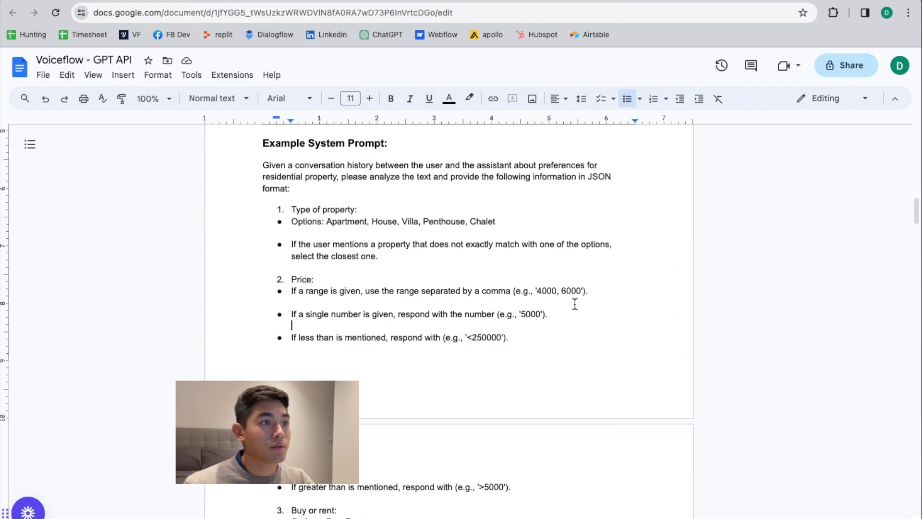
double_click(528, 315)
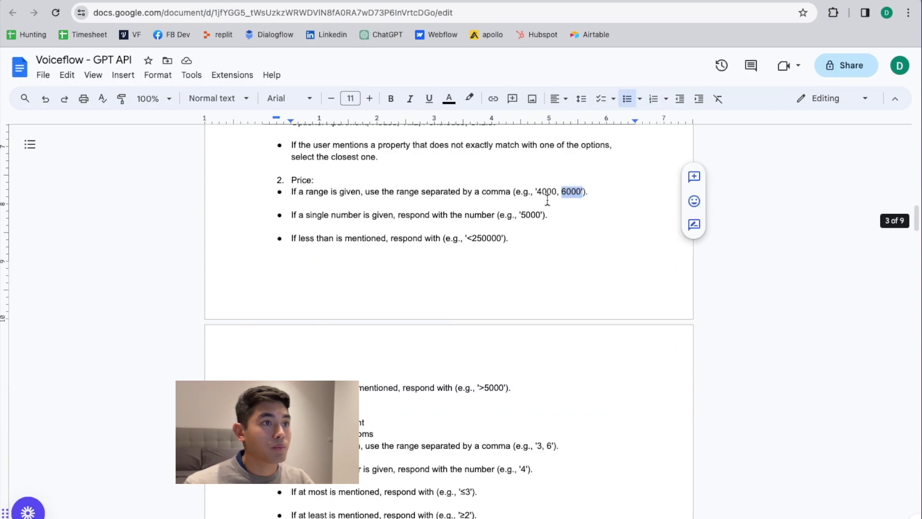
double_click(546, 192)
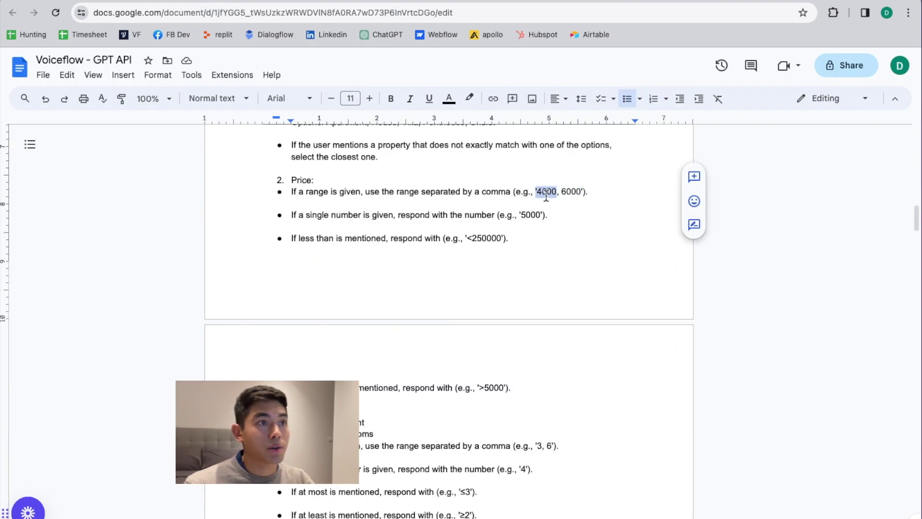
double_click(526, 215)
double_click(480, 238)
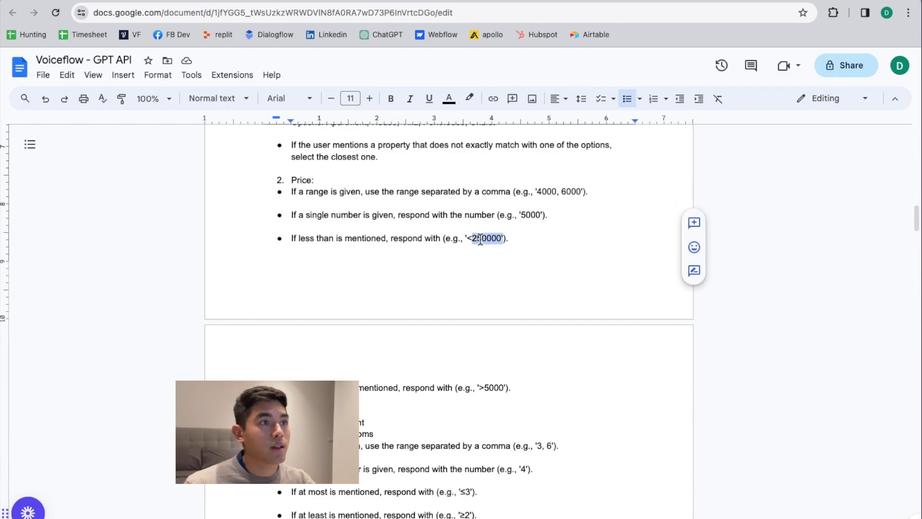
double_click(486, 387)
Examine the Buy or rent, Number of bedrooms and Location rules in the example system prompt
scroll(475, 396, "down", 5)
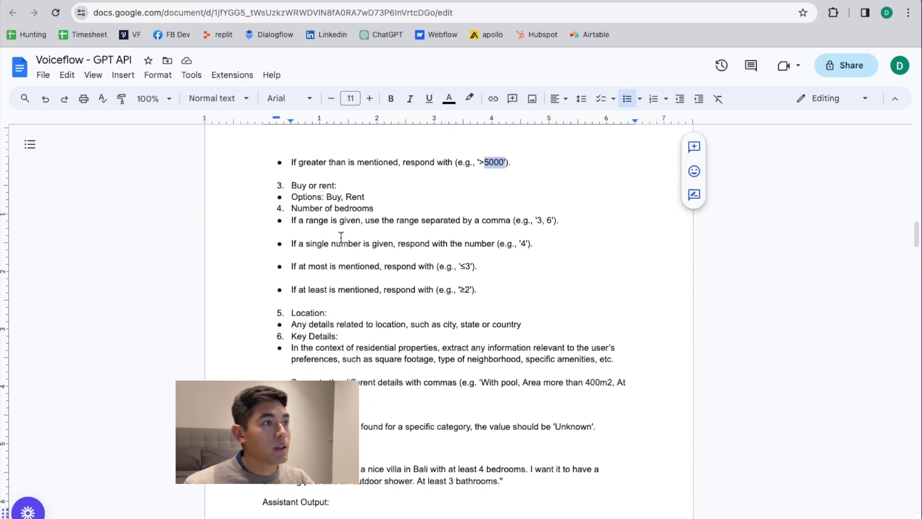
left_click_drag(364, 196, 327, 198)
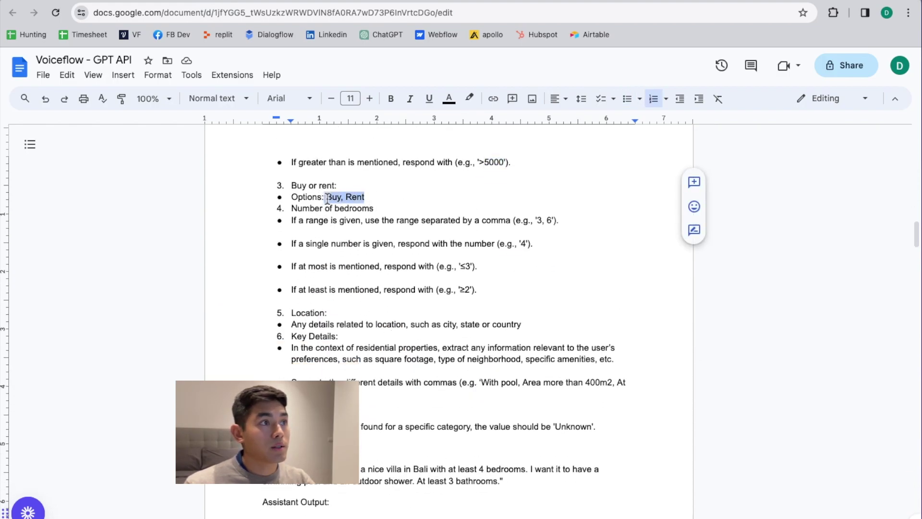
left_click(377, 197)
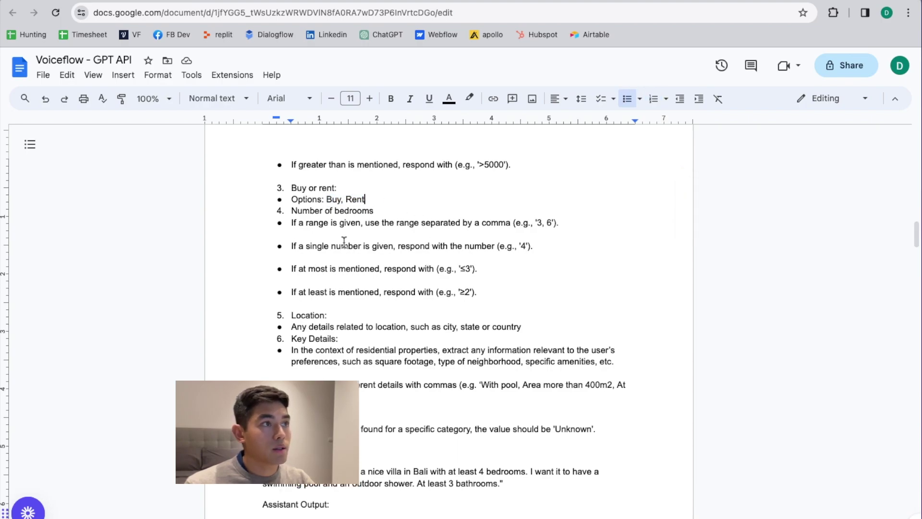
scroll(334, 235, "up", 1)
left_click_drag(331, 230, 386, 236)
left_click(544, 245)
scroll(387, 370, "down", 1)
left_click_drag(297, 319, 450, 323)
left_click(492, 323)
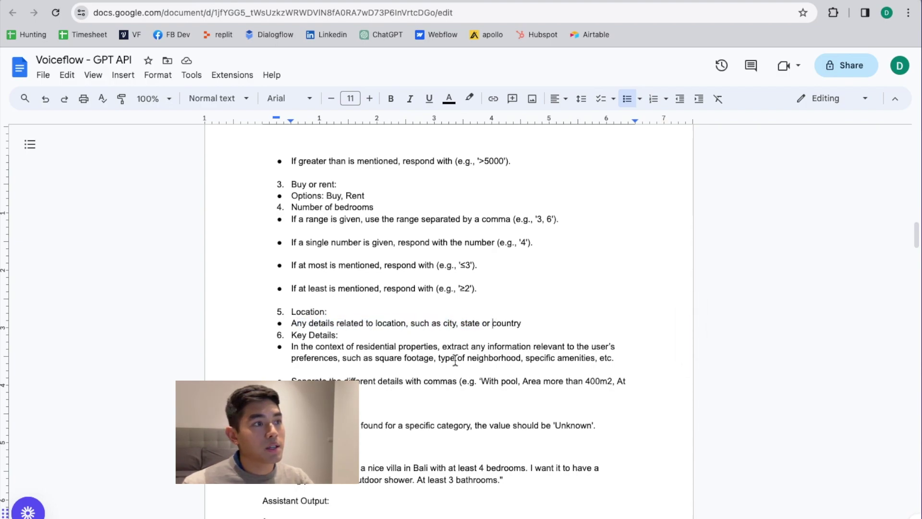
Examine the example user messages with their JSON assistant outputs at the end of the example system prompt
scroll(460, 354, "down", 10)
left_click_drag(531, 427, 264, 317)
scroll(362, 402, "down", 11)
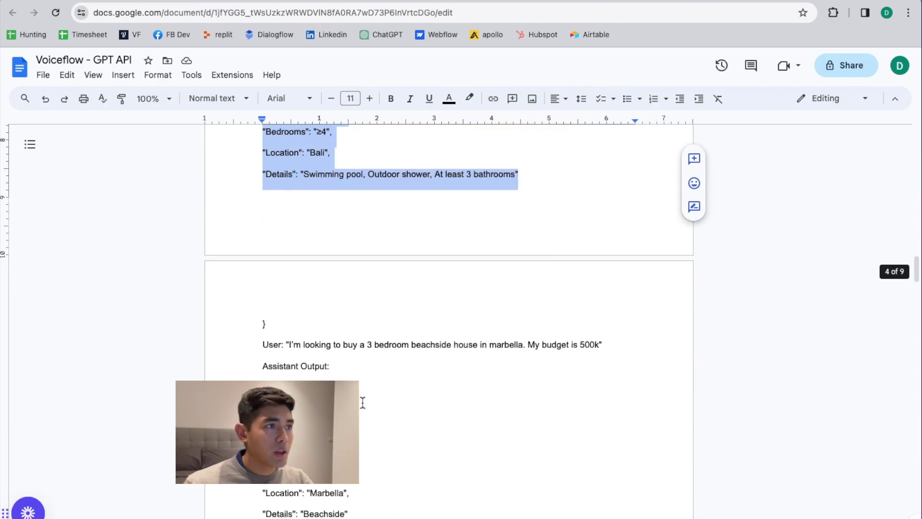
scroll(364, 401, "down", 10)
scroll(370, 423, "down", 9)
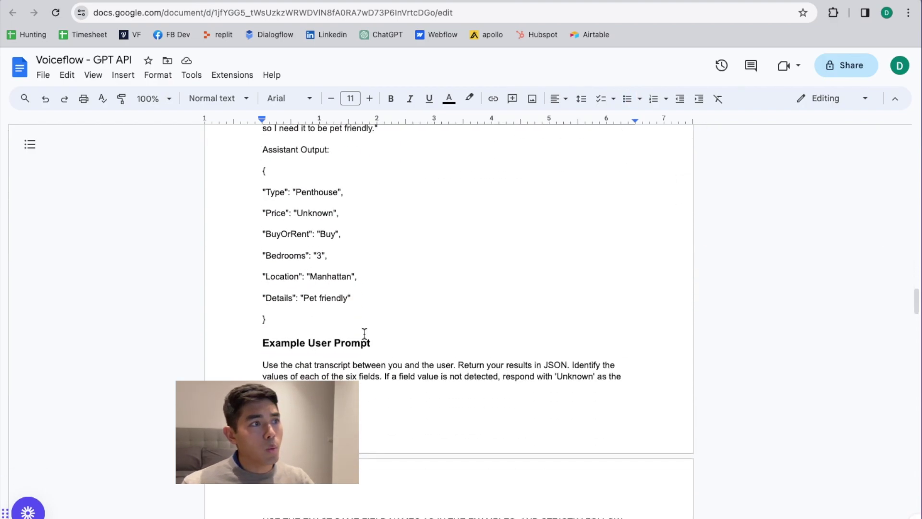
scroll(360, 284, "up", 9)
Switch to Voiceflow and open the GPT Settings block's System Prompt step with its {systemprompt} value ready for editing
key("ctrl+Tab")
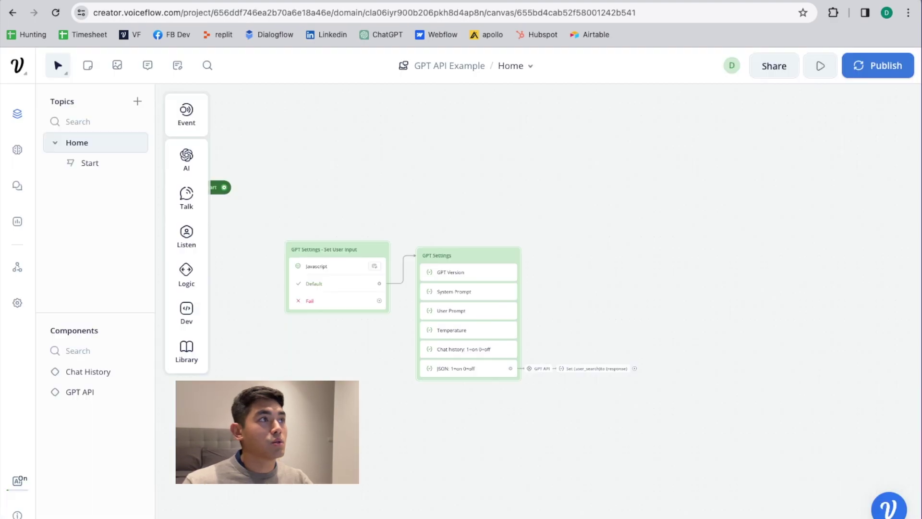
left_click(479, 297)
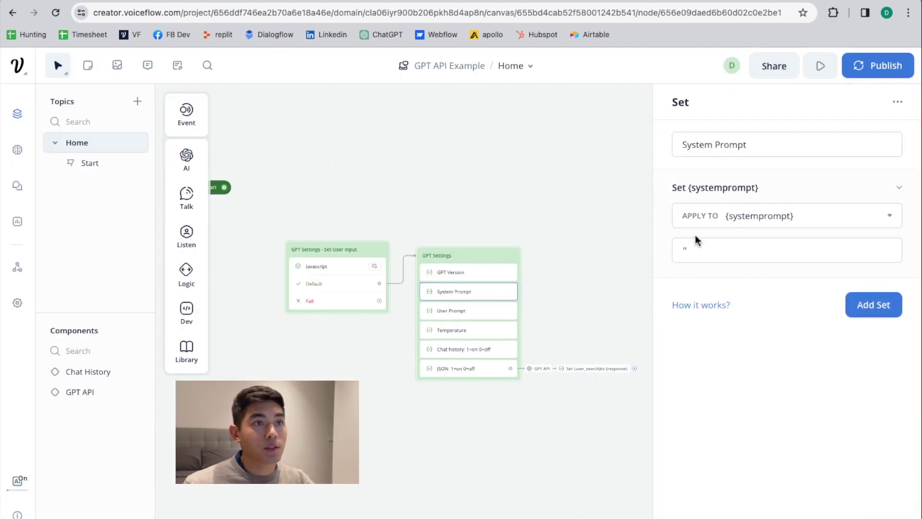
left_click(685, 249)
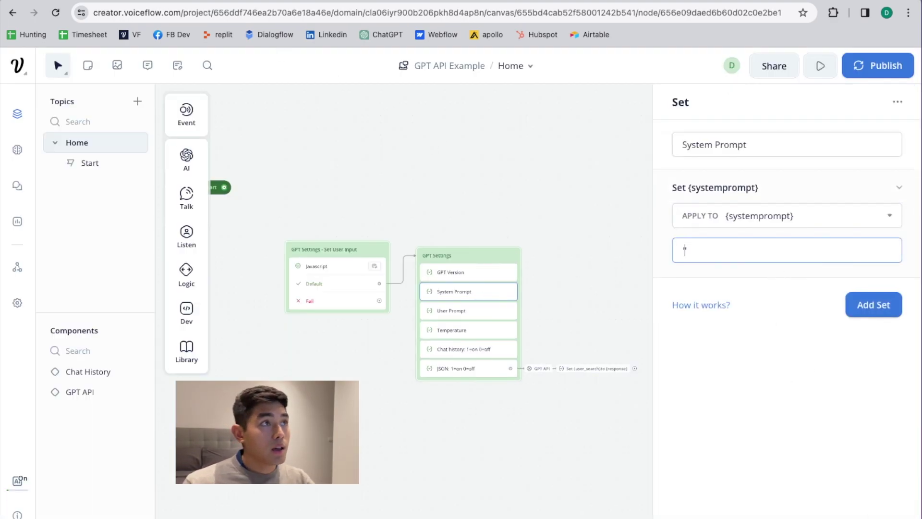
key("ctrl+Tab")
key("ctrl+shift+Tab")
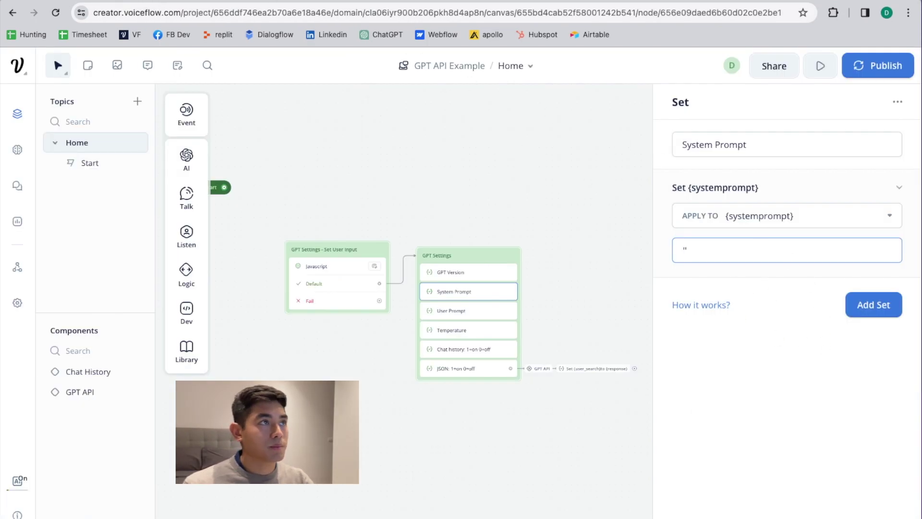
Return to the Google Docs document and review the Example User Prompt section
key("ctrl+Tab")
scroll(510, 330, "down", 8)
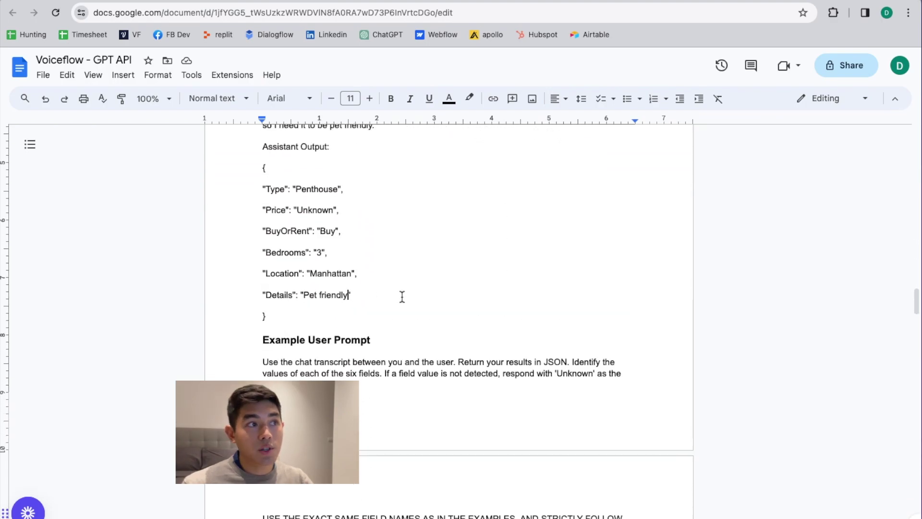
scroll(412, 352, "down", 4)
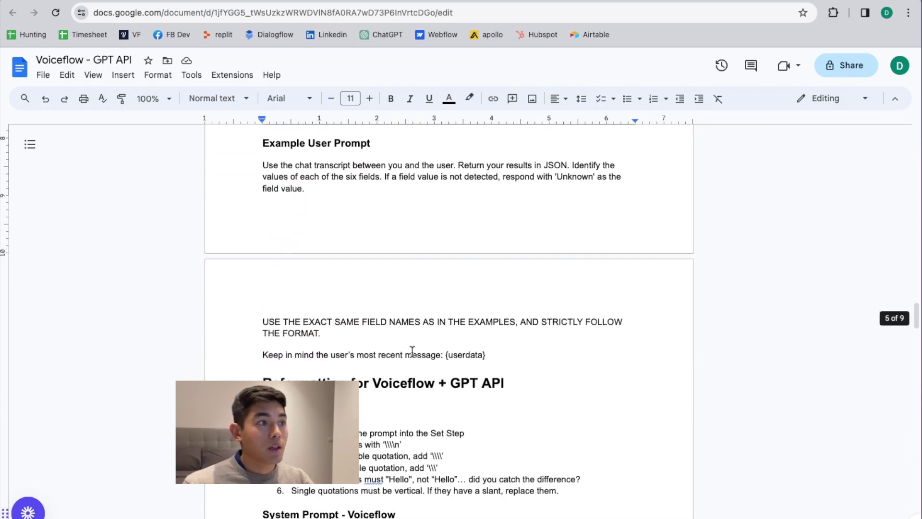
left_click_drag(500, 355, 257, 172)
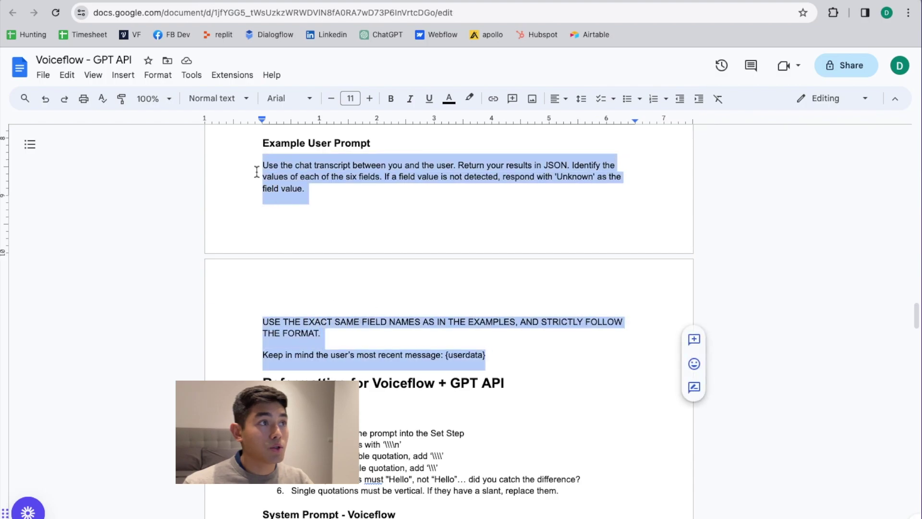
left_click(290, 169)
scroll(303, 319, "down", 3)
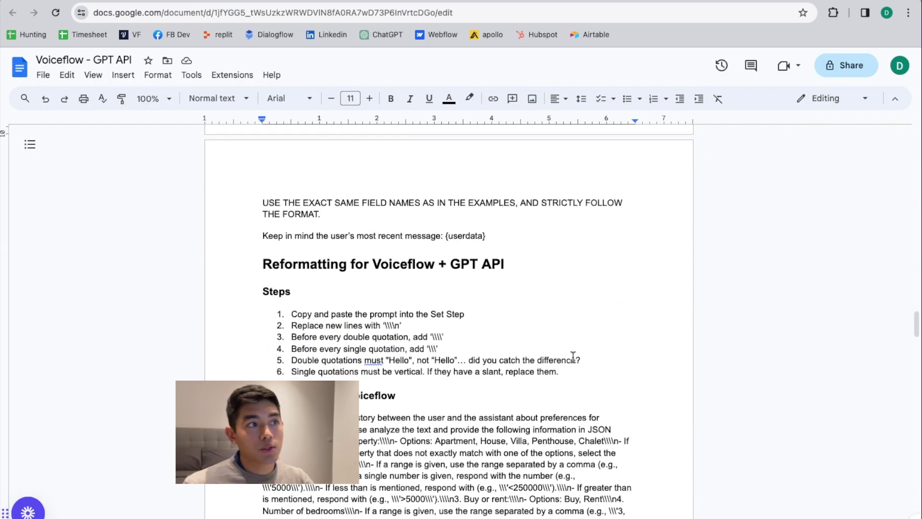
Read the reformatting steps for Voiceflow on pasting the prompt into the Set Step and replacing new lines
left_click_drag(559, 371, 295, 311)
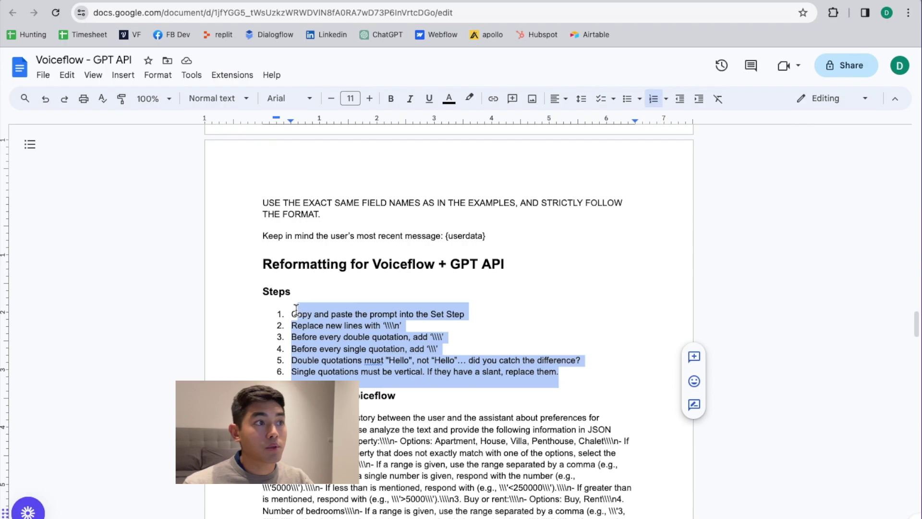
left_click(294, 312)
left_click(472, 314, "shift")
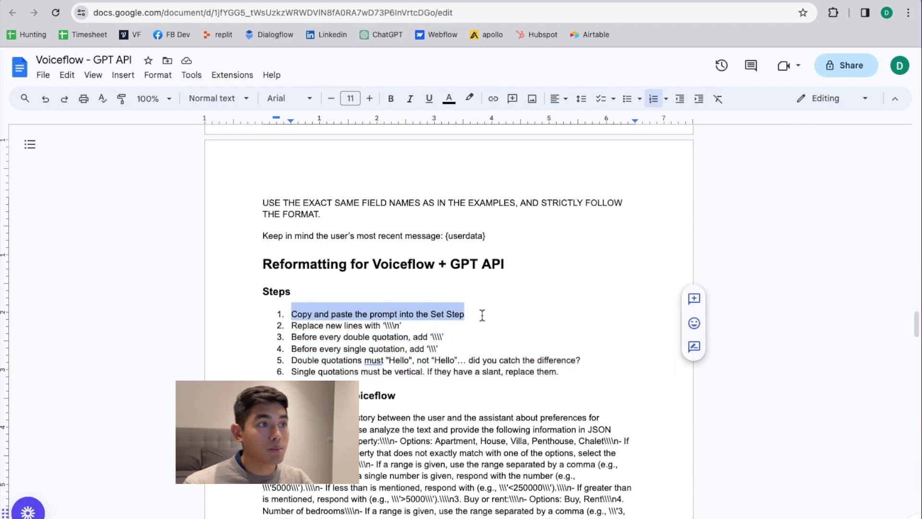
scroll(474, 327, "down", 1)
left_click(444, 293)
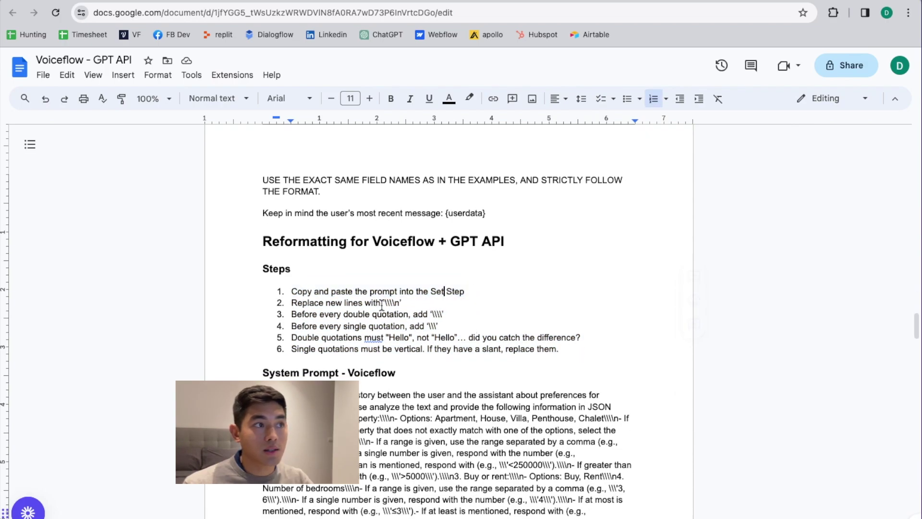
left_click_drag(404, 302, 319, 303)
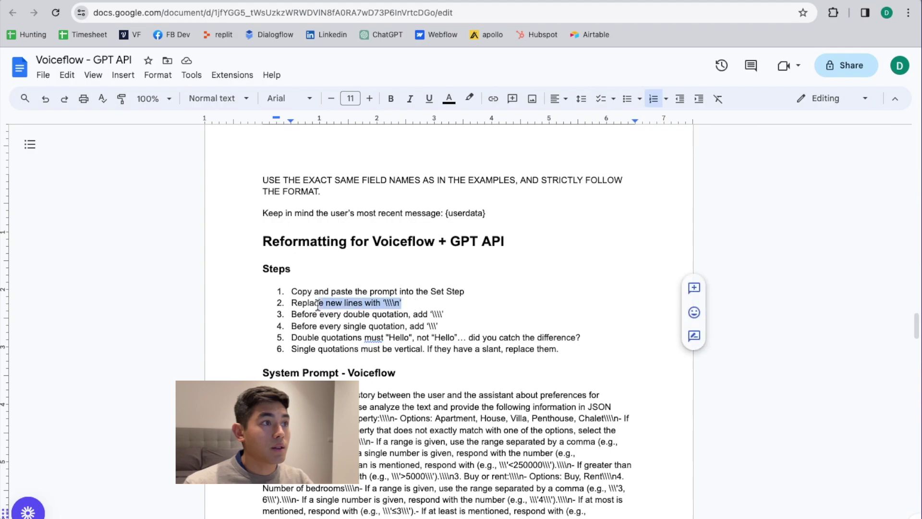
left_click(402, 303)
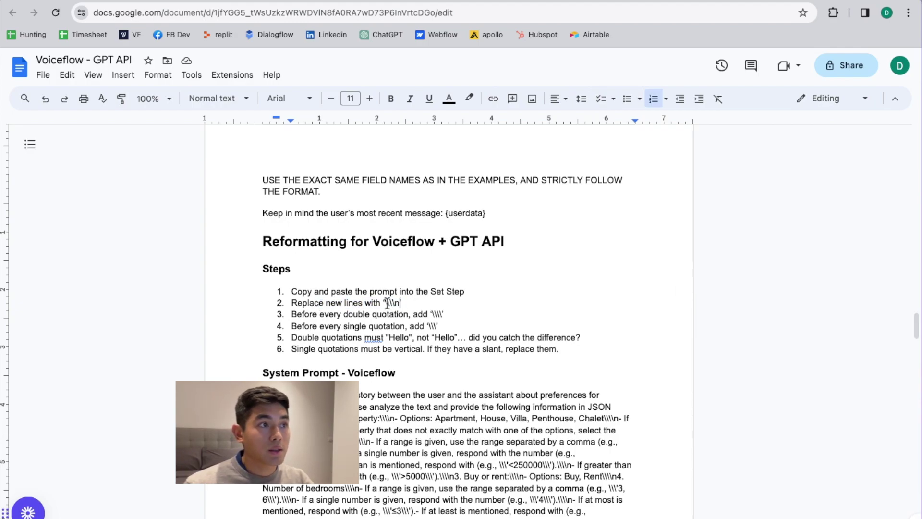
left_click_drag(401, 303, 385, 303)
left_click(428, 307)
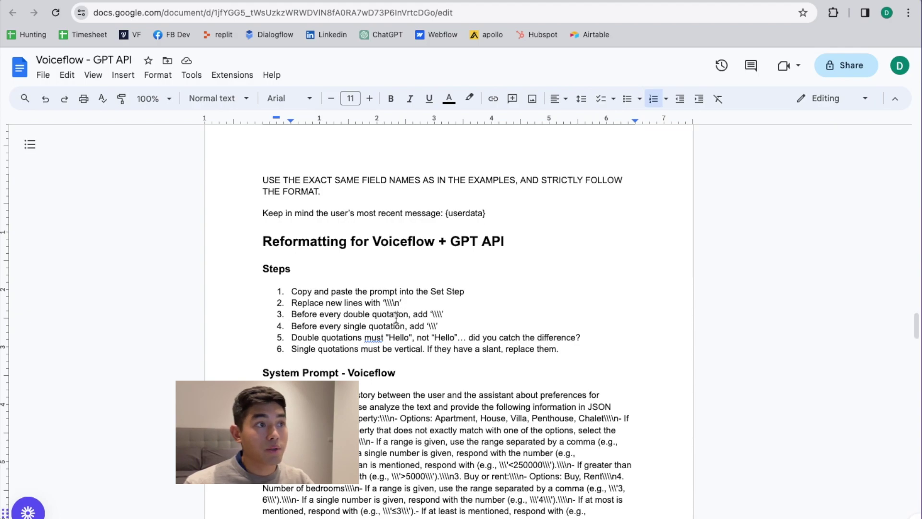
Read the reformatting rules for escaping double and single quotations and keeping the quotation marks vertical
left_click_drag(442, 316, 435, 316)
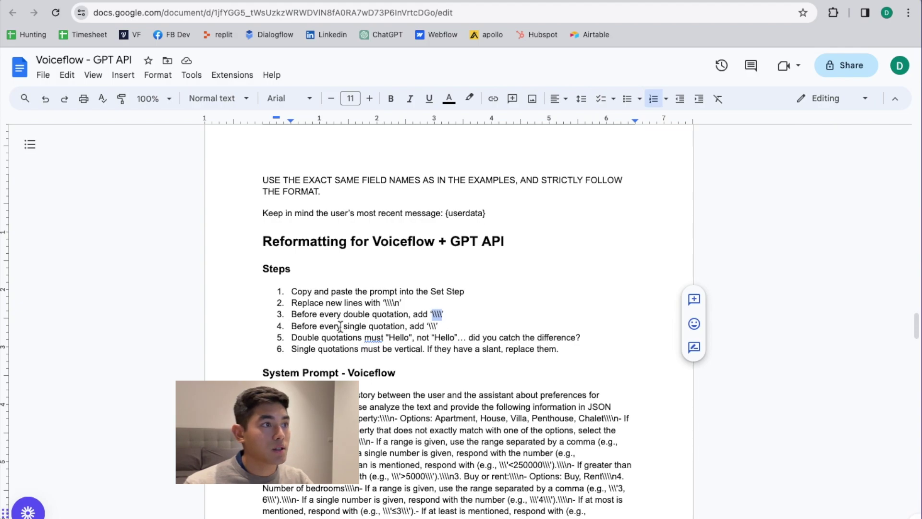
left_click_drag(436, 328, 426, 329)
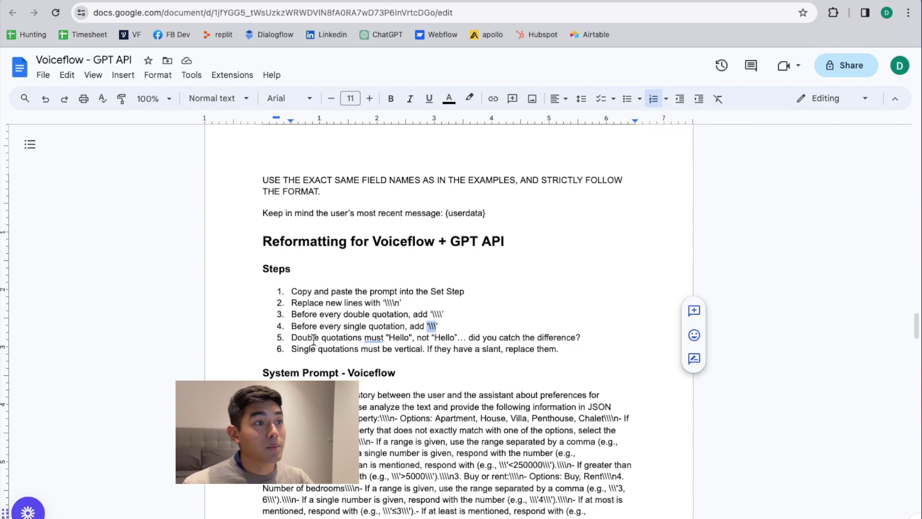
left_click(388, 337)
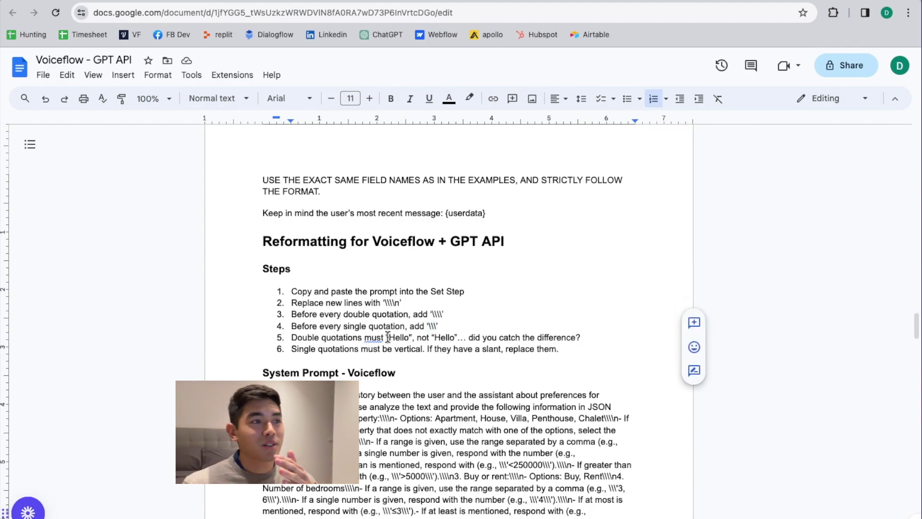
left_click_drag(305, 348, 392, 350)
left_click(535, 348)
Copy the reformatted text under System Prompt - Voiceflow and paste it as the {systemprompt} value in Voiceflow's System Prompt step
scroll(597, 338, "down", 10)
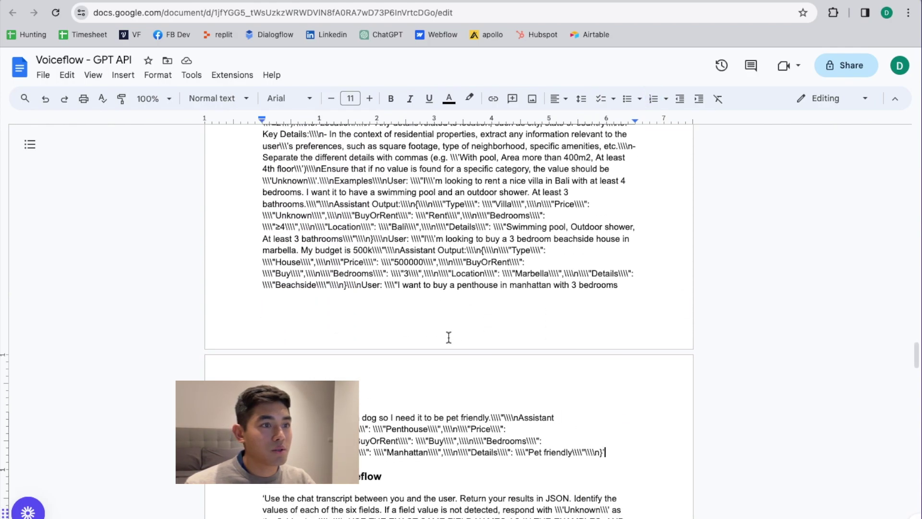
scroll(447, 336, "down", 8)
scroll(397, 356, "down", 4)
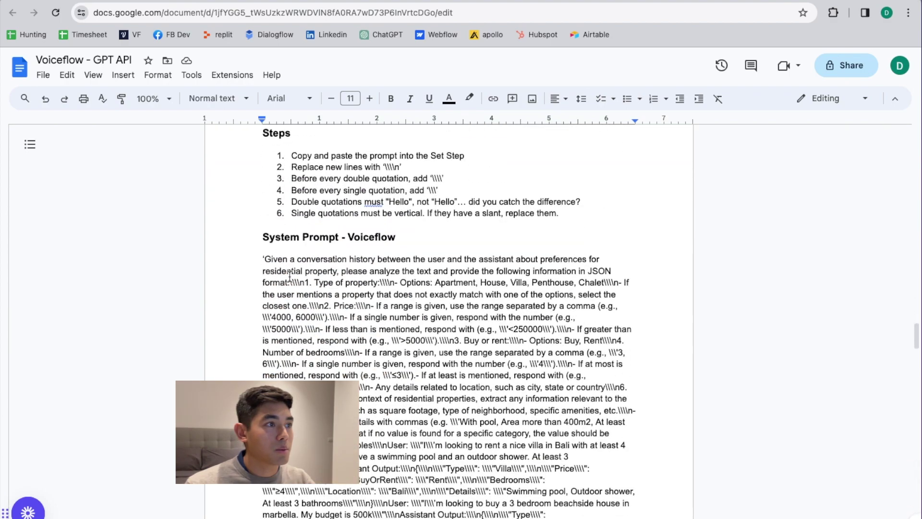
triple_click(264, 260)
key("ctrl+c")
key("ctrl+Tab")
key("ctrl+v")
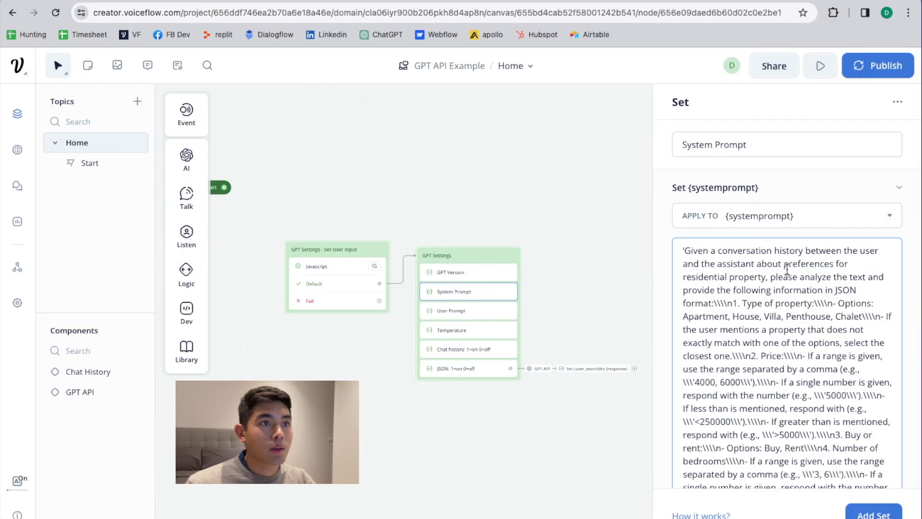
Check the opening and closing single quotations around the pasted system prompt
left_click(691, 252)
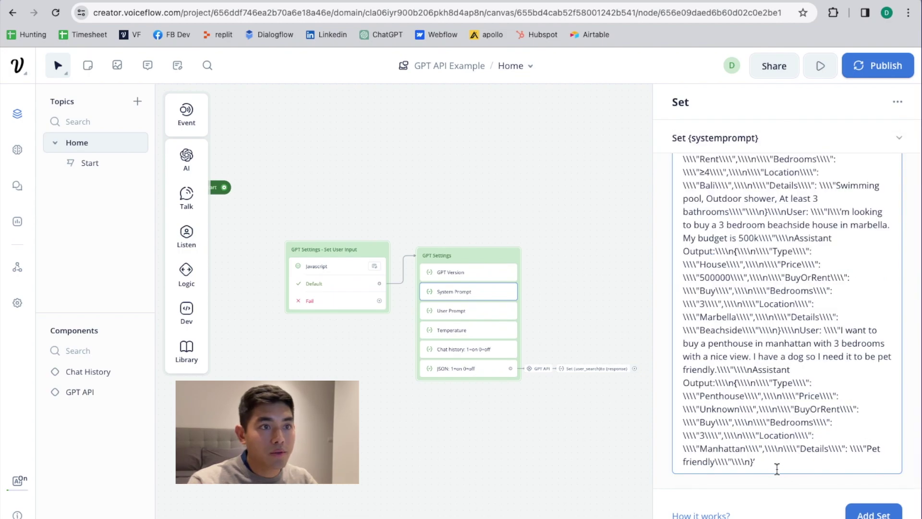
left_click(776, 468)
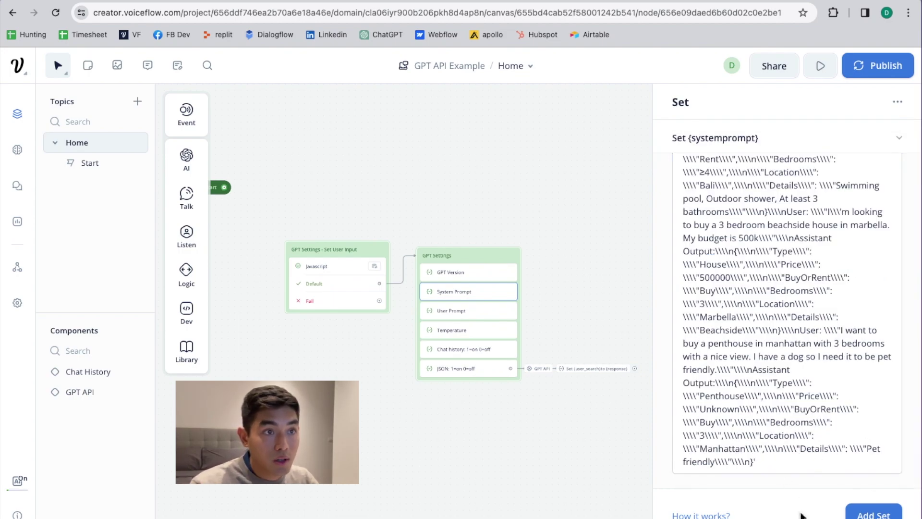
left_click(769, 369)
scroll(771, 371, "up", 3)
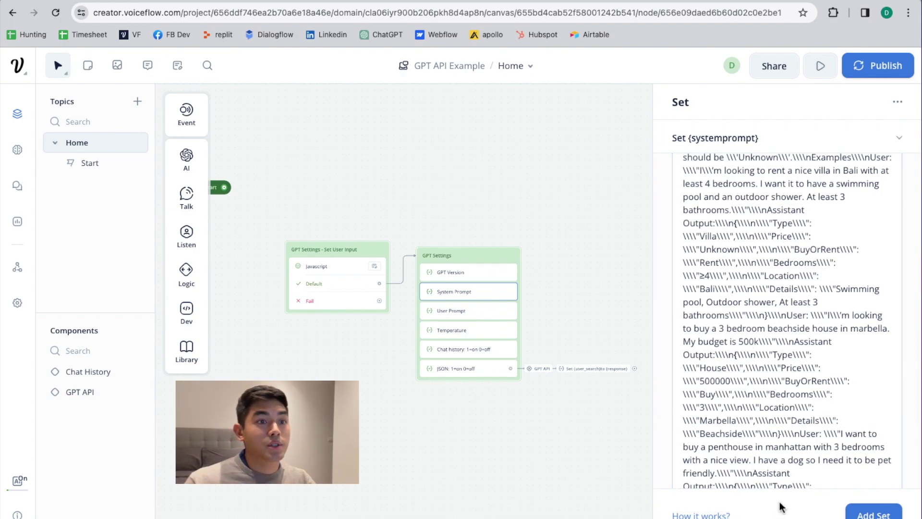
scroll(774, 384, "down", 3)
Open the User Prompt step of the GPT Settings block and review the Example User Prompt in the Google Docs document
left_click(452, 317)
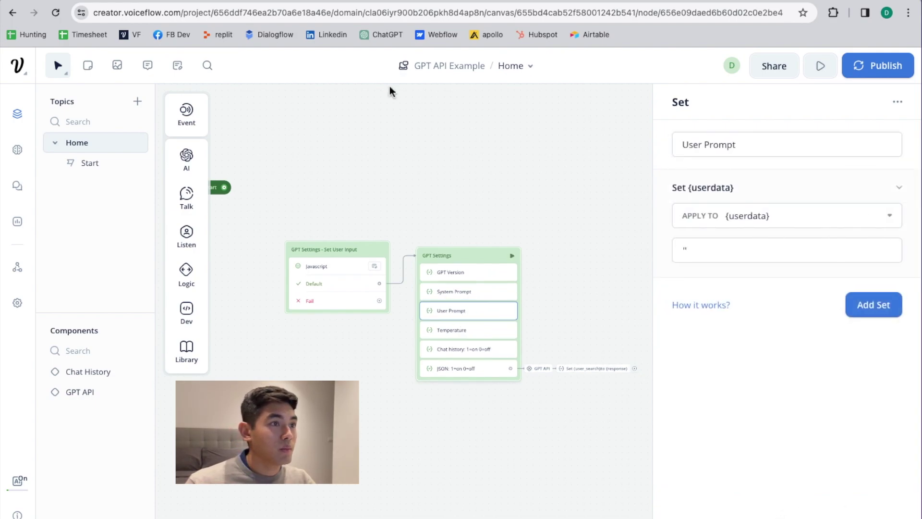
left_click(236, 1)
scroll(436, 252, "up", 8)
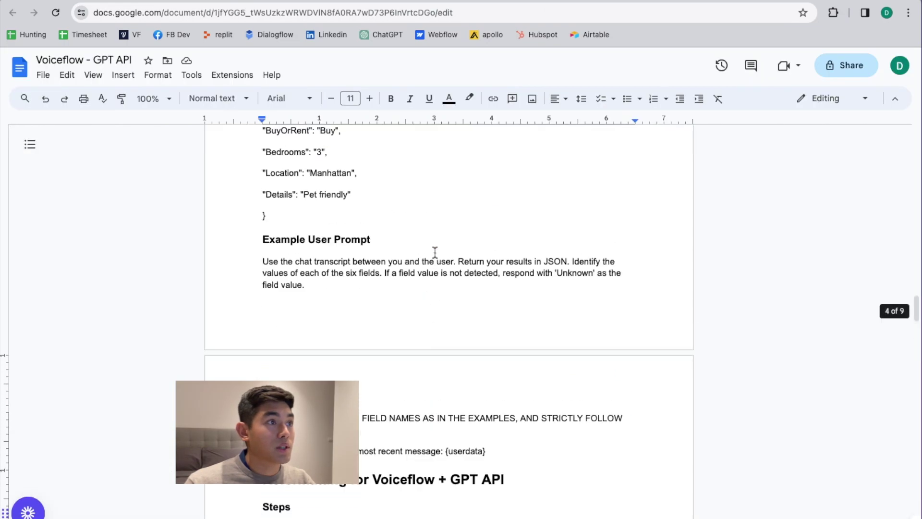
scroll(344, 237, "down", 1)
left_click_drag(263, 201, 496, 402)
left_click(517, 393)
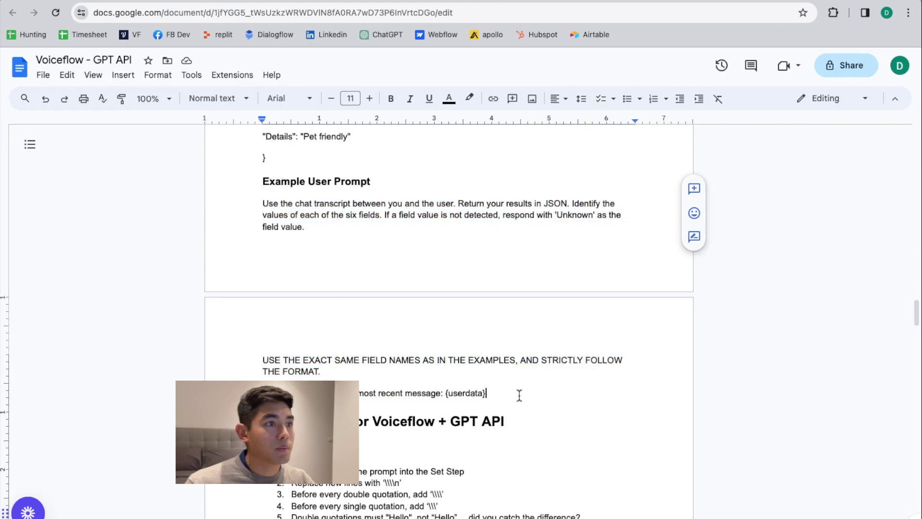
Copy the reformatted text under User Prompt - Voiceflow and paste it as the {userdata} value in Voiceflow's User Prompt step
scroll(499, 394, "down", 8)
scroll(499, 394, "down", 7)
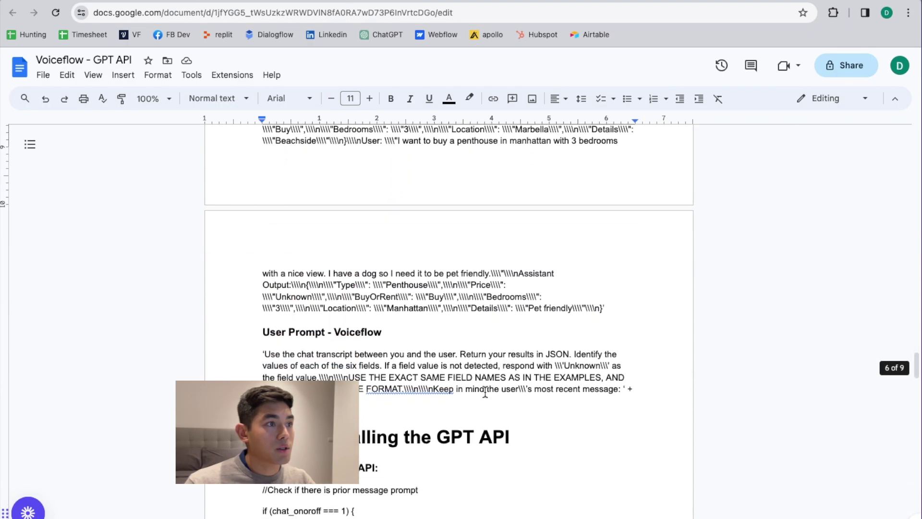
triple_click(235, 341)
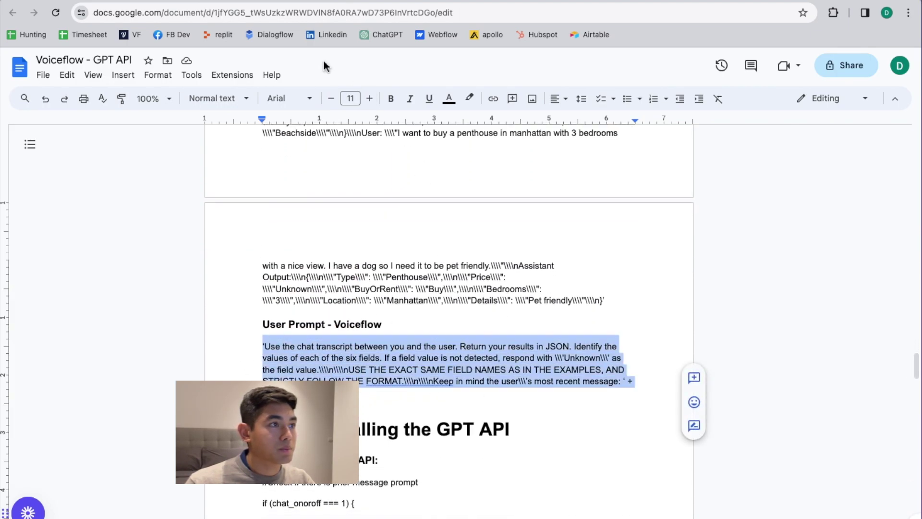
left_click(353, 1)
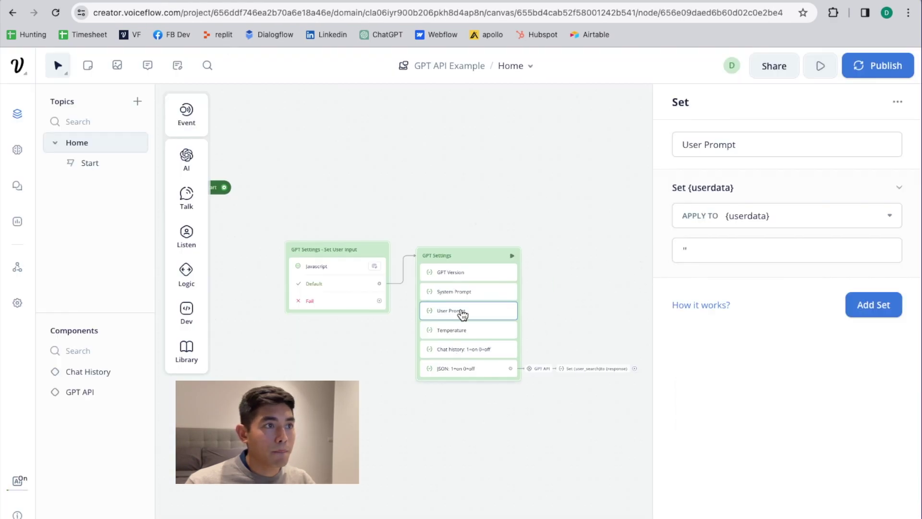
left_click(684, 250)
key("ctrl+v")
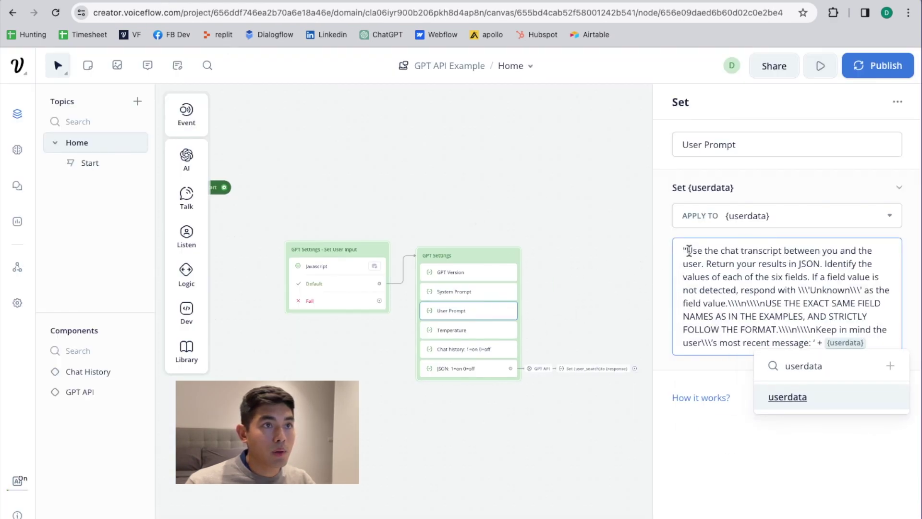
Replace the quotation marks opening and closing the pasted user prompt text with vertical single quotations
left_click(687, 249)
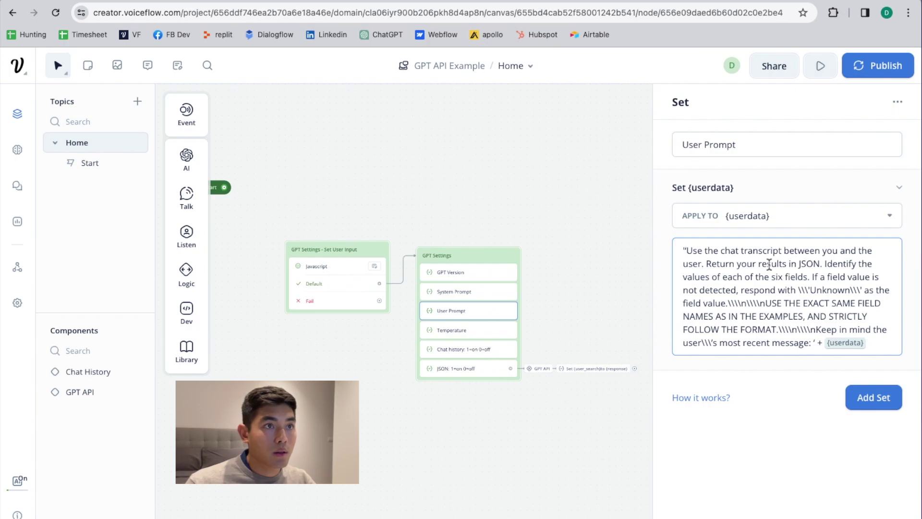
key("BackSpace")
type("'")
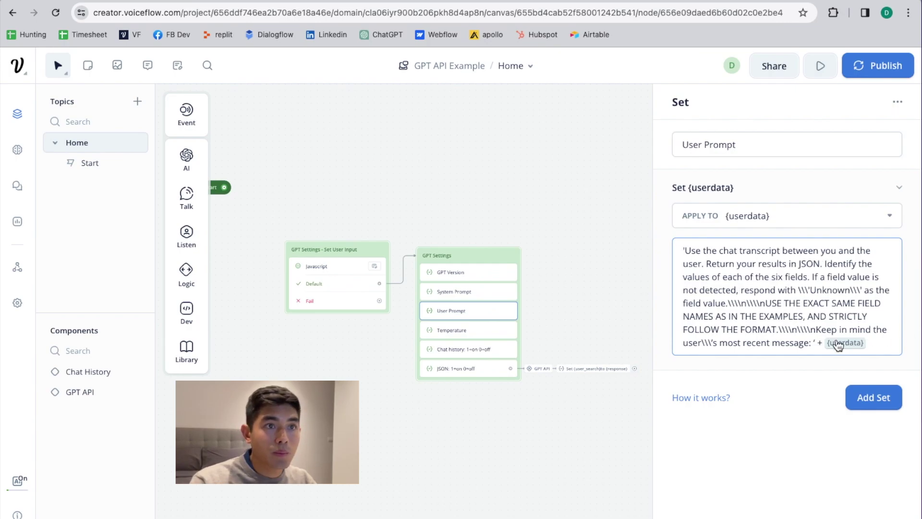
key("BackSpace")
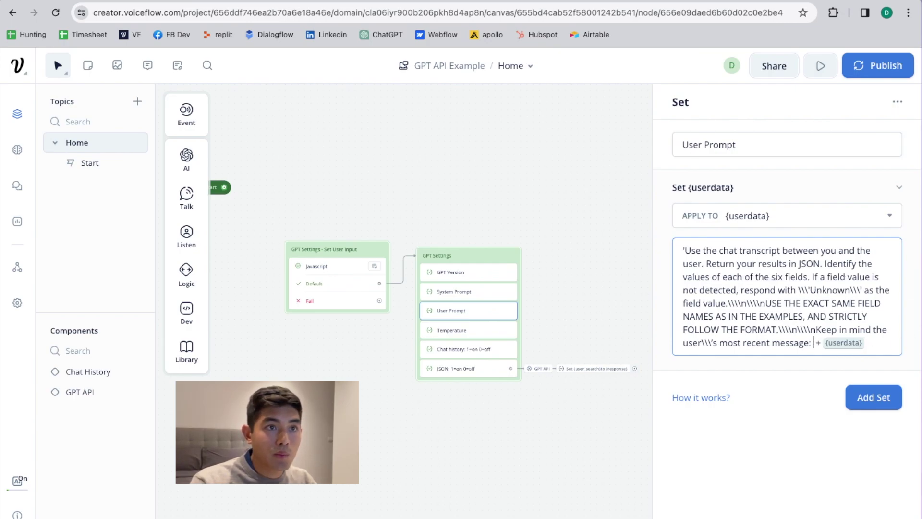
type("'")
left_click(811, 409)
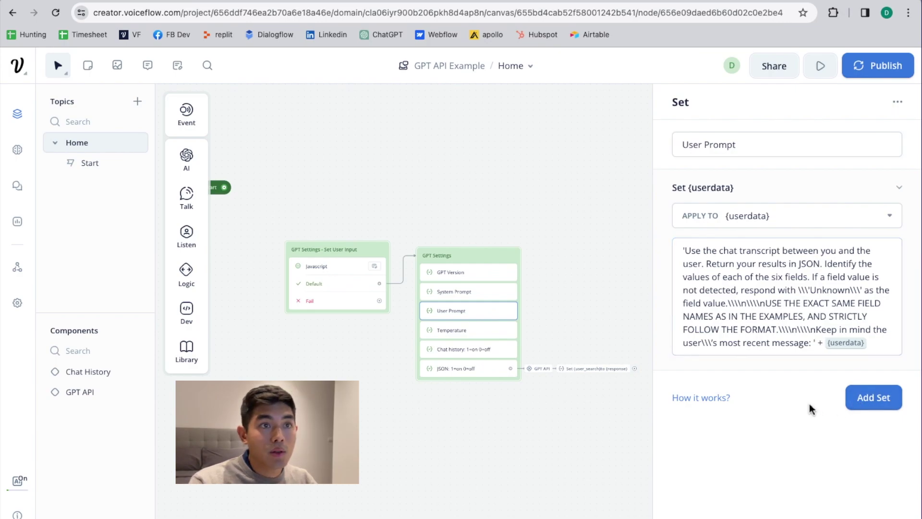
Review the Temperature, Chat history and JSON steps of the GPT Settings block
left_click(477, 331)
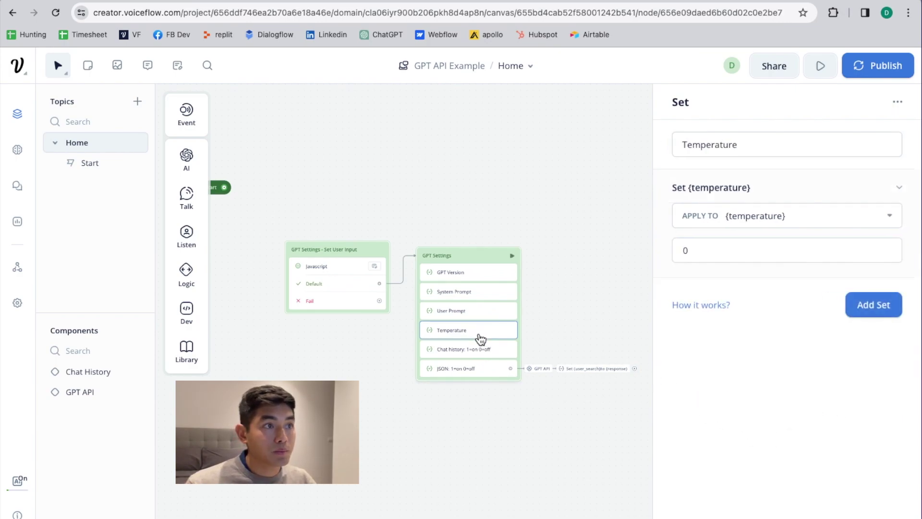
left_click(470, 351)
left_click(497, 372)
left_click(471, 375)
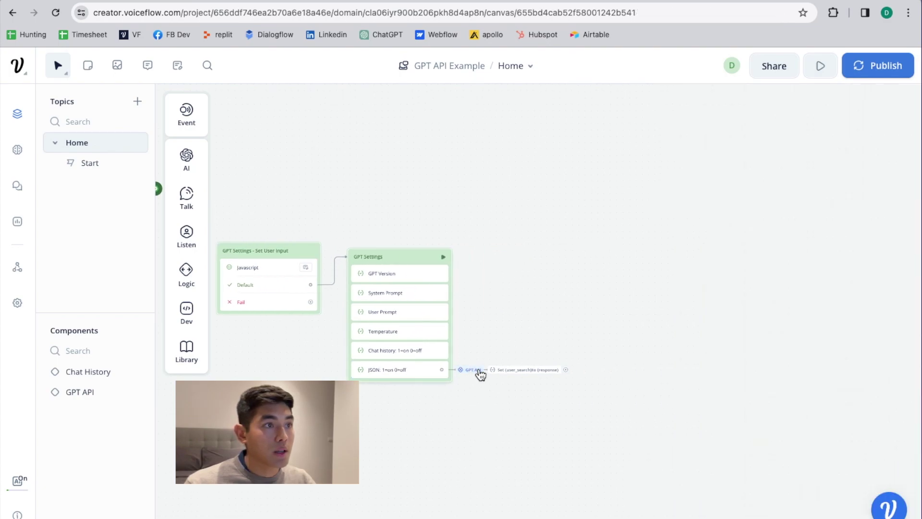
left_click(265, 1)
scroll(436, 349, "down", 1)
left_click(353, 330)
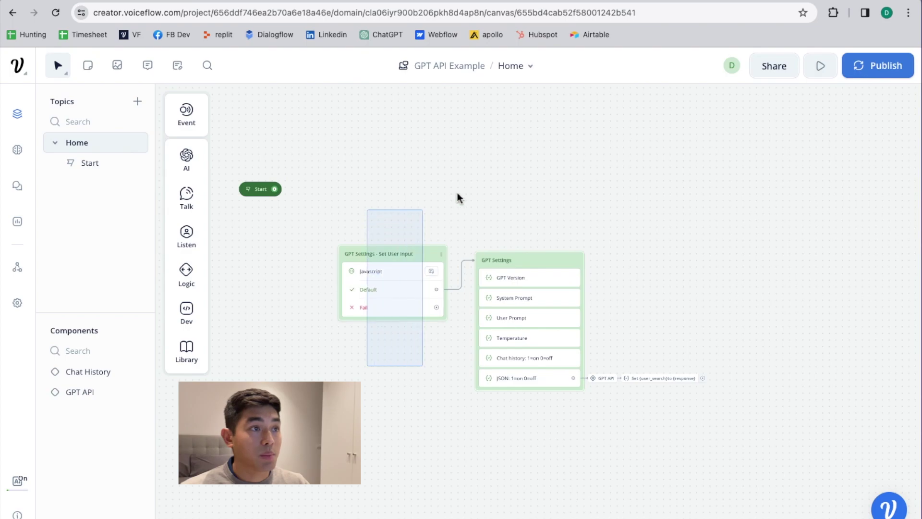
mouse_move(177, 374)
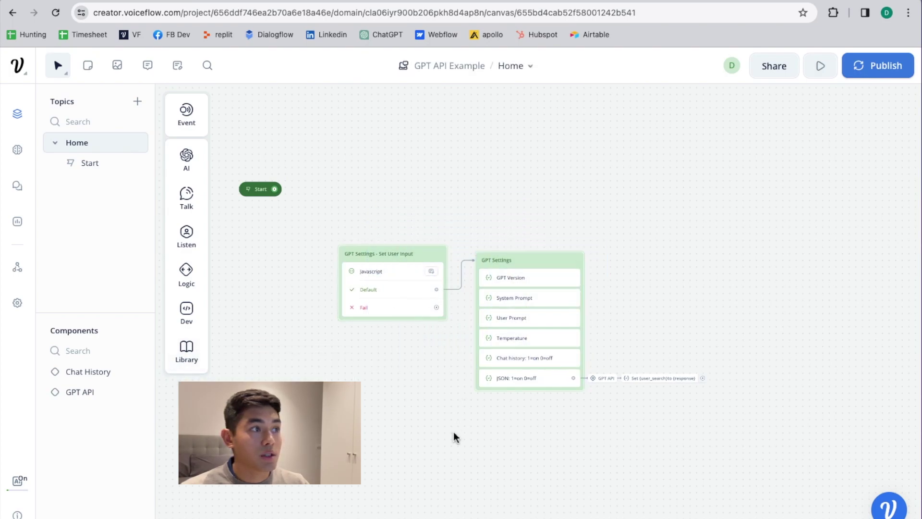
Review the filled System Prompt and User Prompt steps of the GPT Settings block, and close the step editor
left_click(525, 302)
left_click(522, 318)
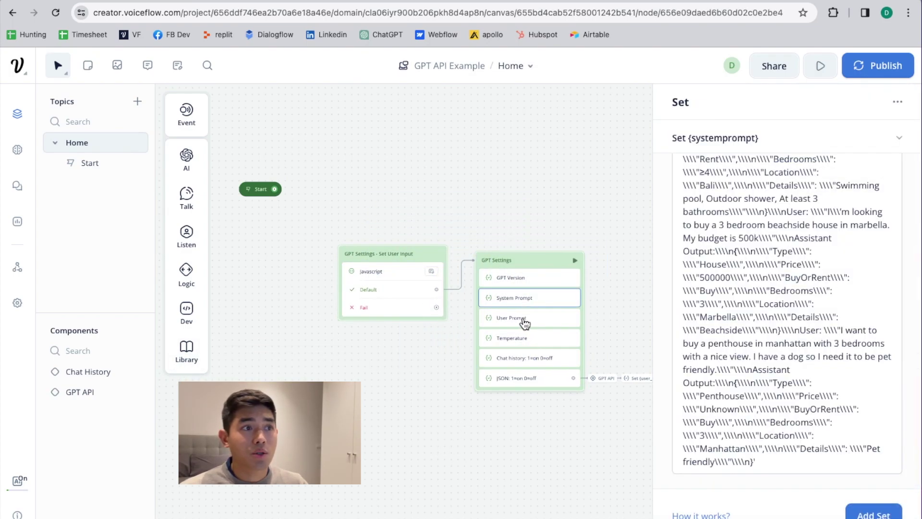
left_click(560, 451)
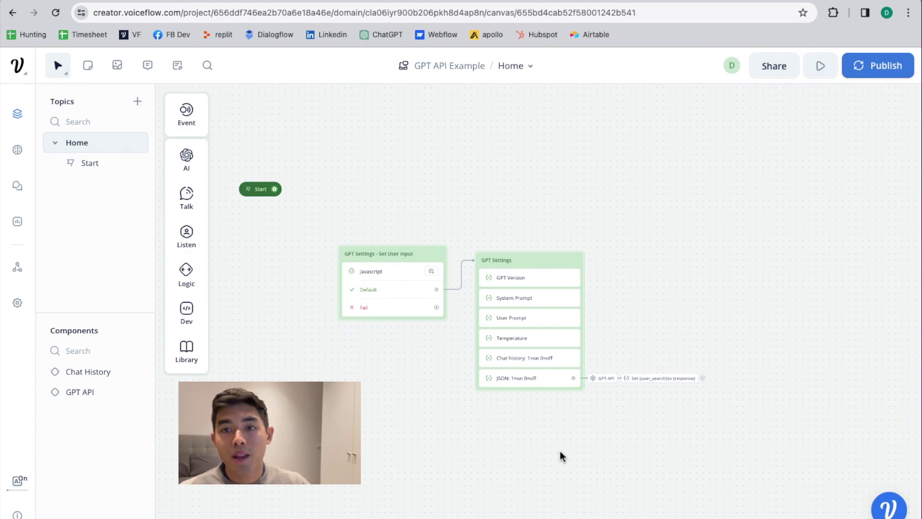